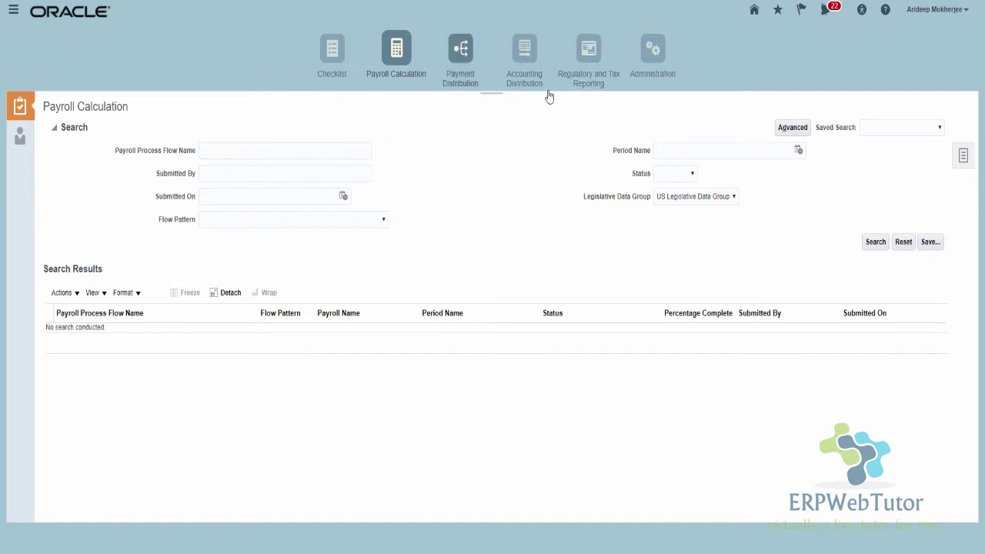
In Manage Elements, start a new element for US Legislative Data Group with primary classification Absences and secondary classification Other.
left_click(963, 154)
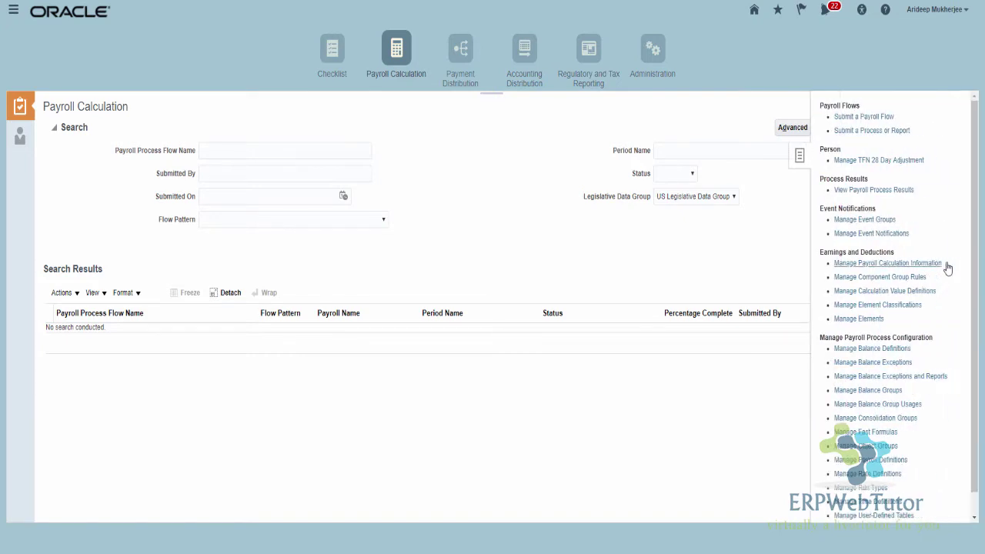
left_click(844, 320)
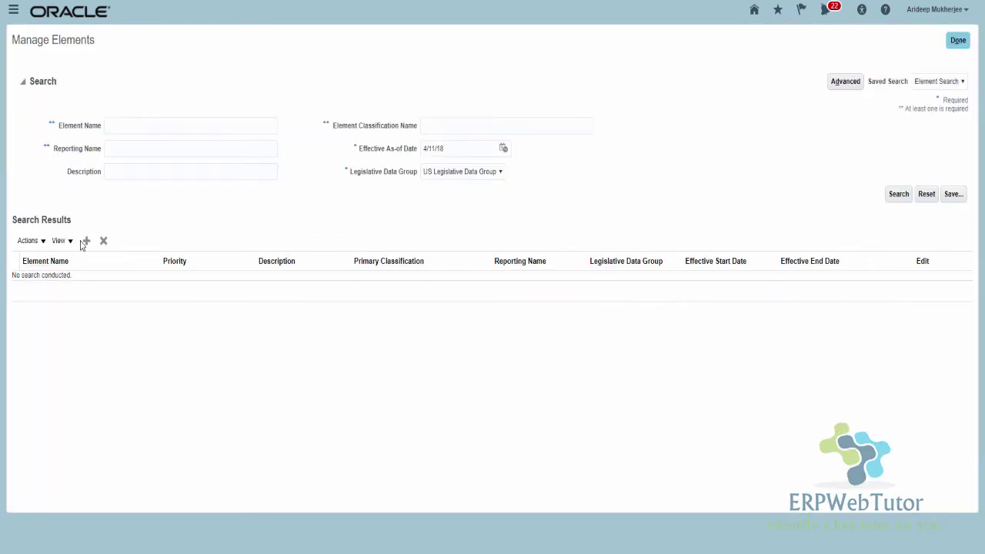
left_click(86, 241)
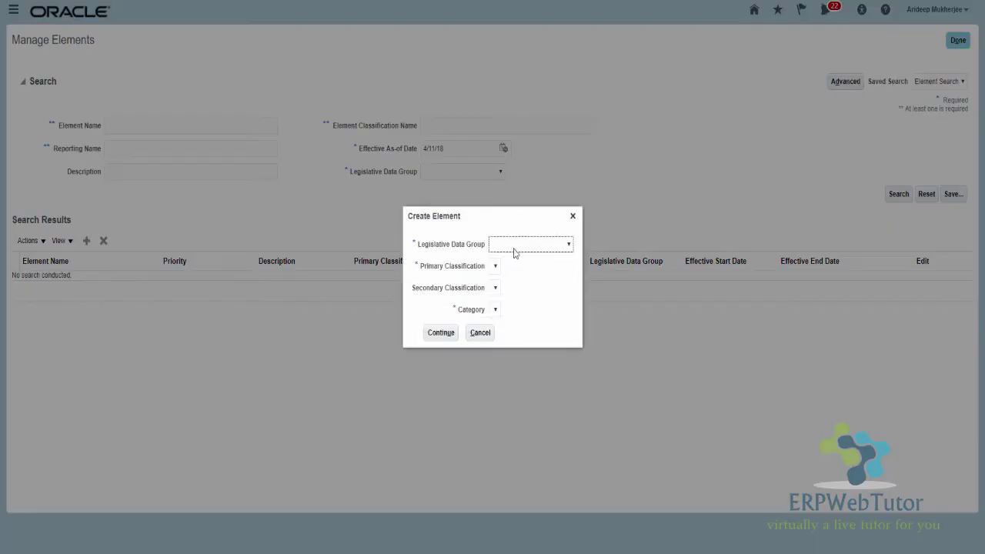
left_click(556, 245)
left_click(550, 283)
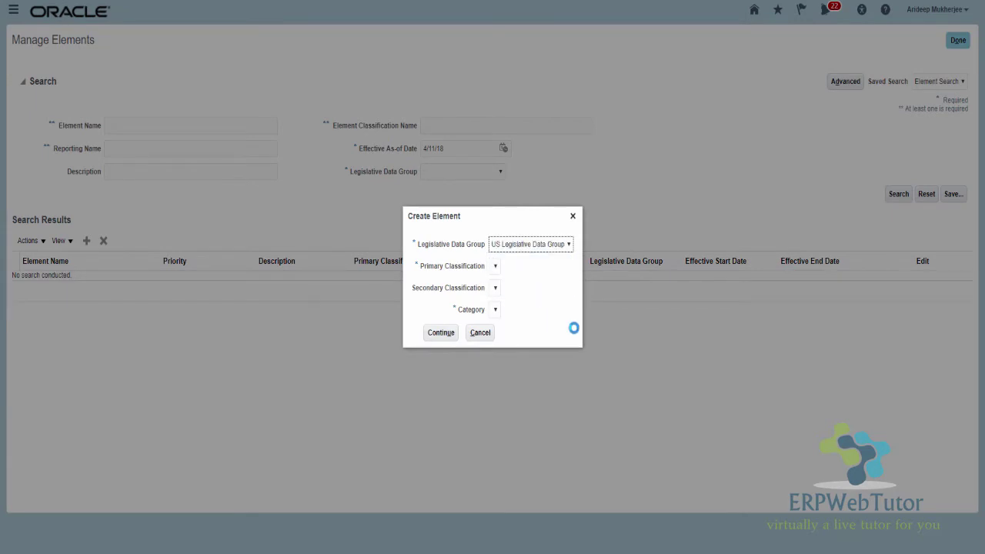
left_click(523, 267)
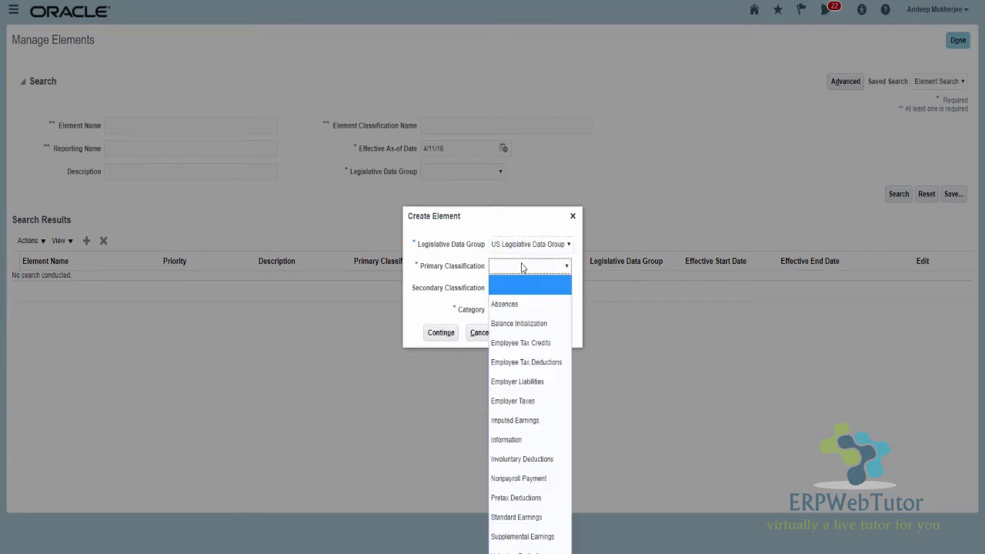
left_click(499, 306)
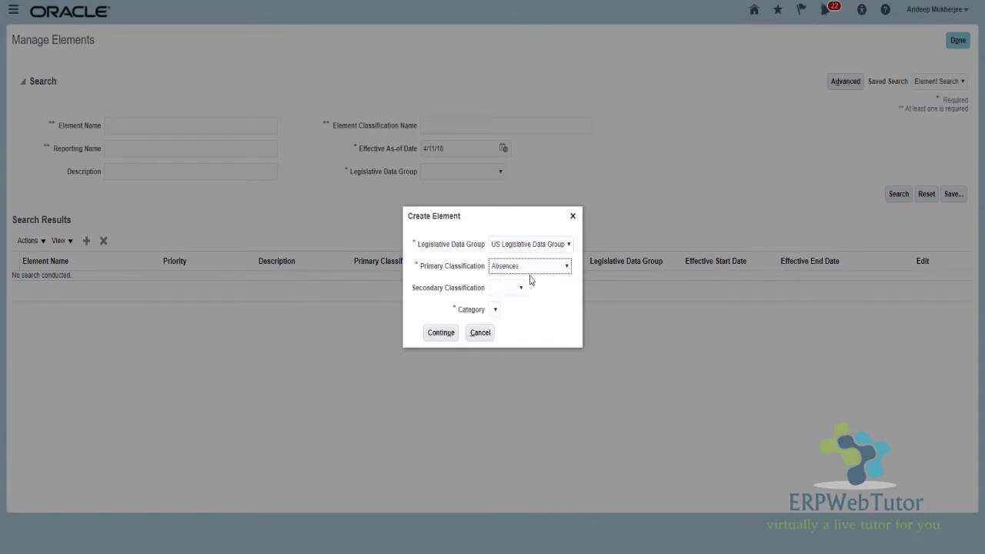
left_click(520, 291)
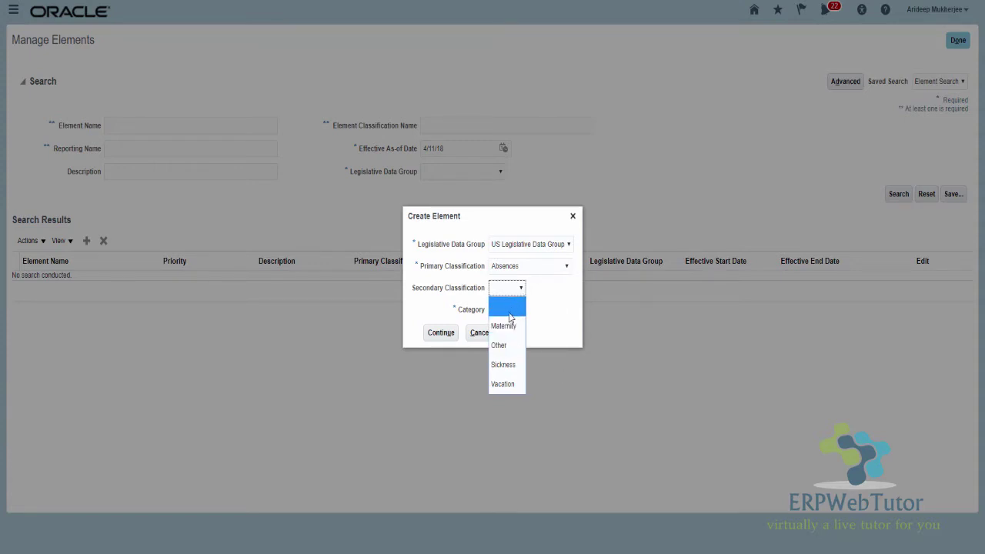
left_click(496, 345)
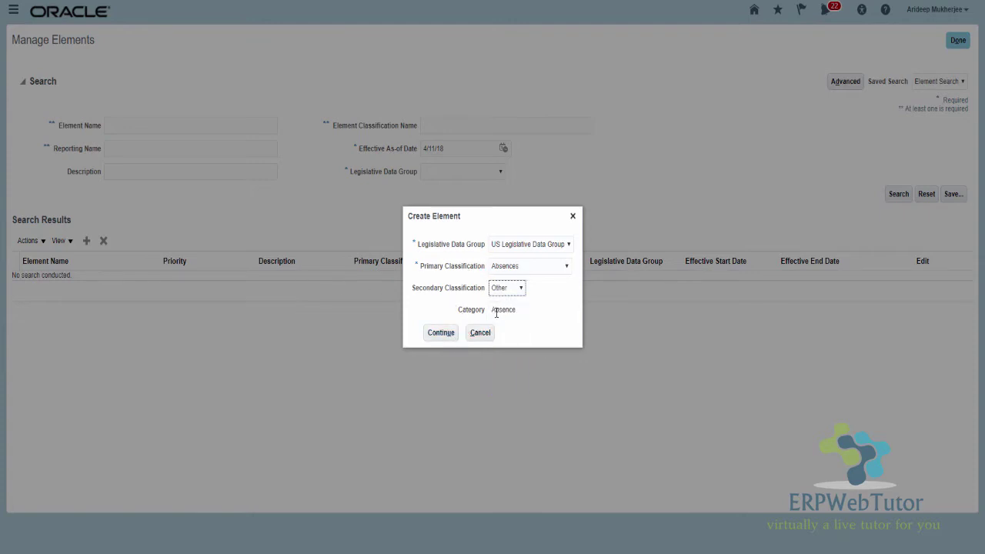
left_click(444, 335)
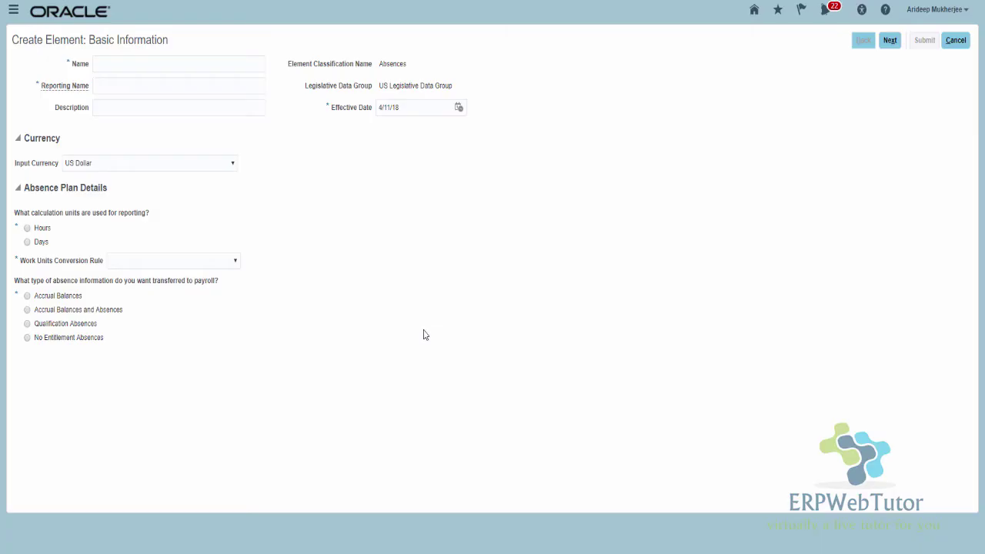
Set the element's name and reporting name to Personal Leave and its effective date to 1/1/51.
left_click(196, 62)
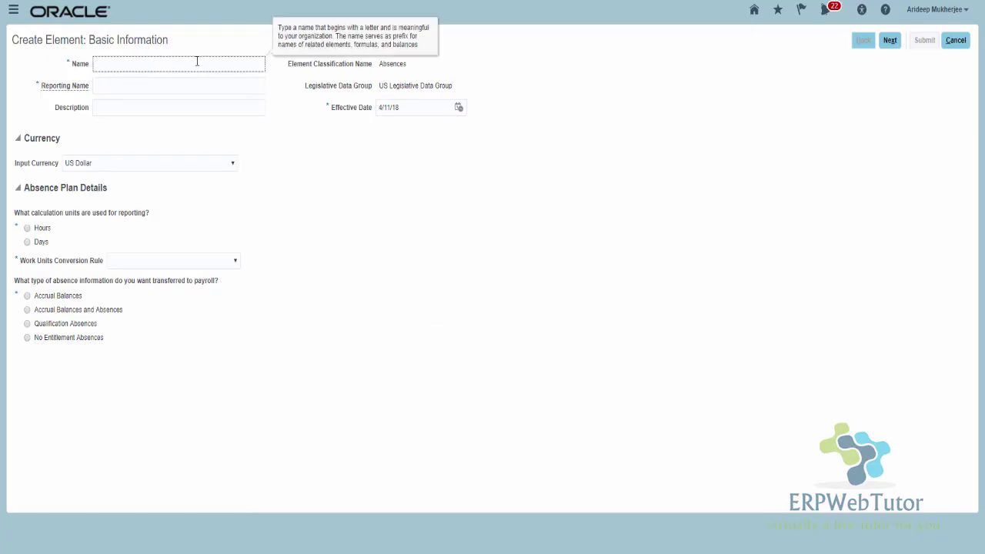
type("P")
key("Down")
key("Return")
key("Tab")
left_click(152, 62)
left_click(194, 85)
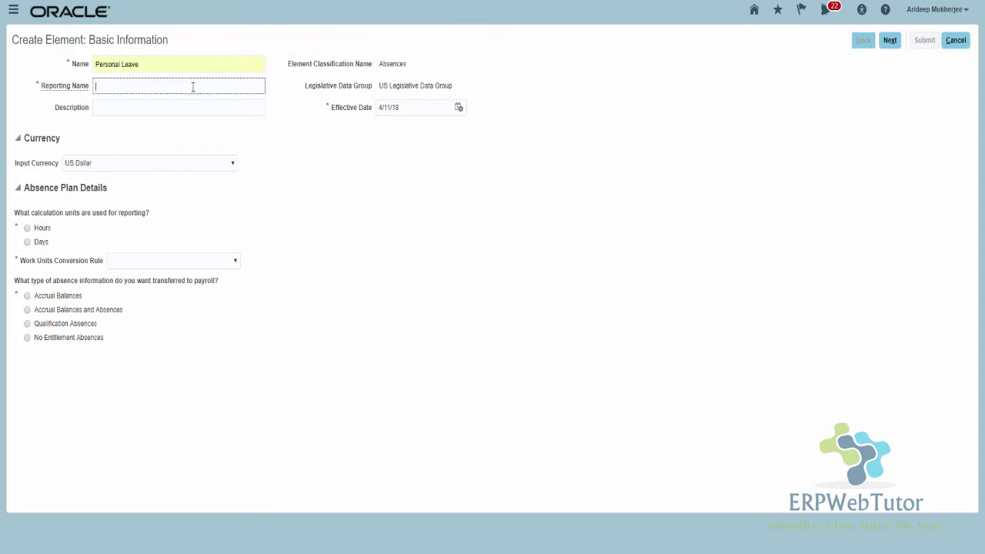
key("Down")
key("Return")
left_click(413, 108)
type("1/1")
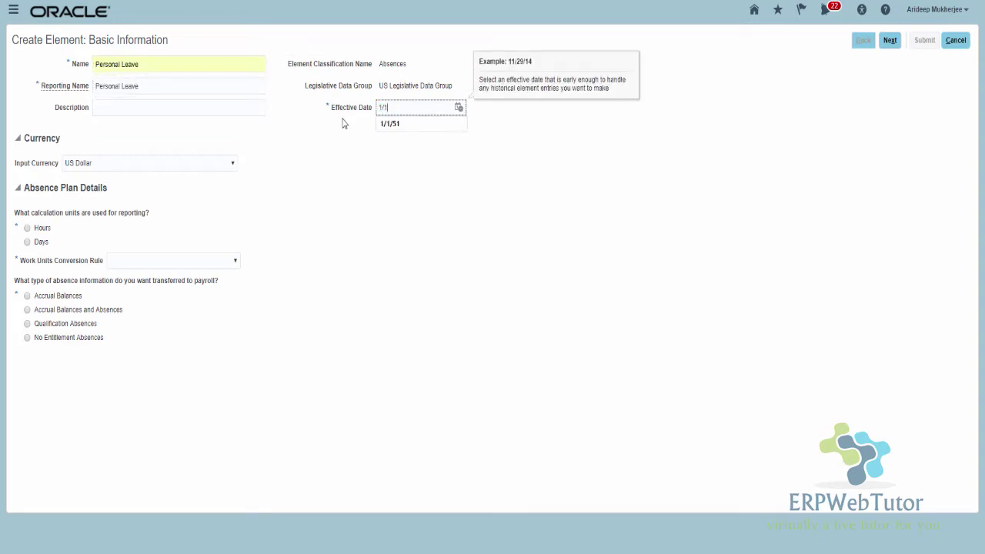
type("/51")
Set the absence plan to report in Hours, convert by Assignment Working Hours Rate Annualized, and transfer Accrual Balances and Absences.
left_click(27, 229)
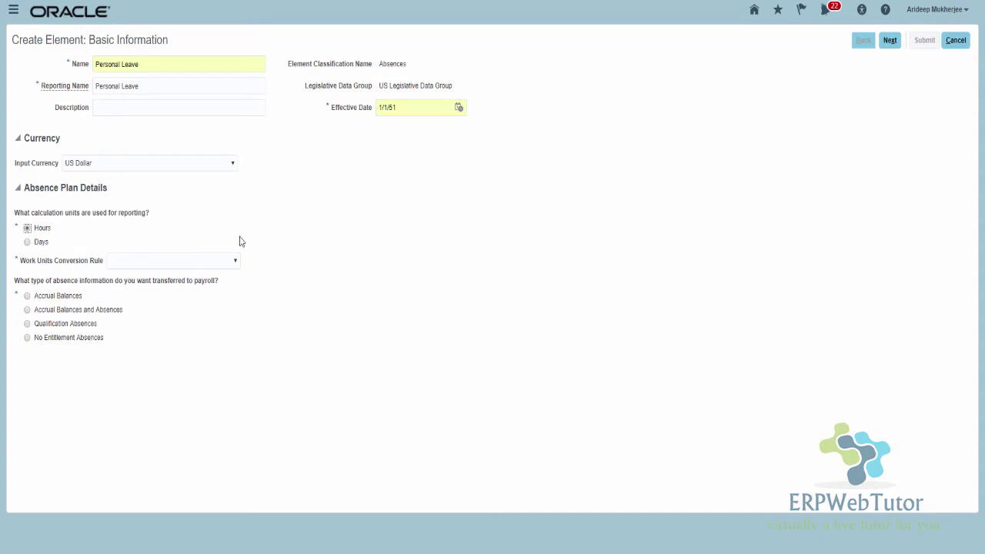
left_click(153, 265)
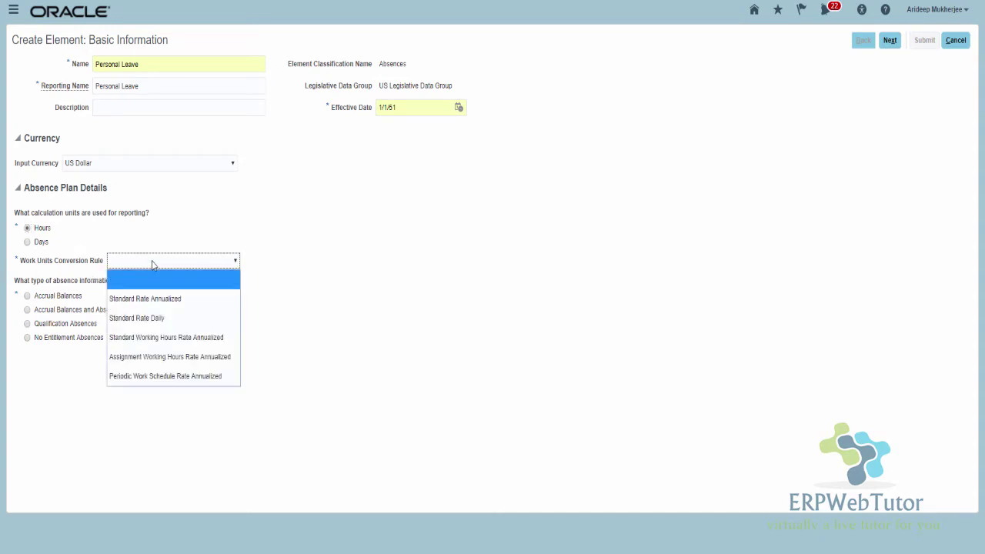
left_click(145, 355)
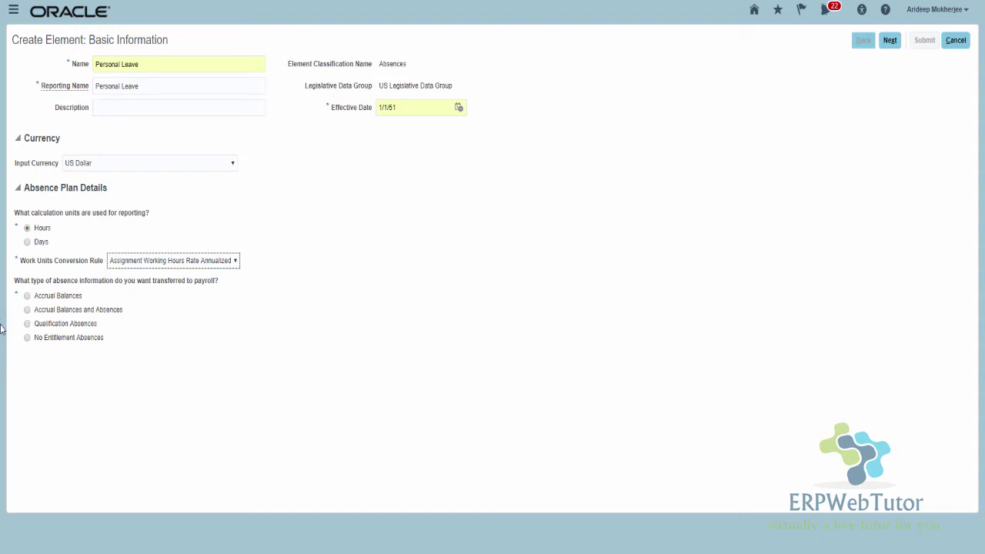
left_click(27, 310)
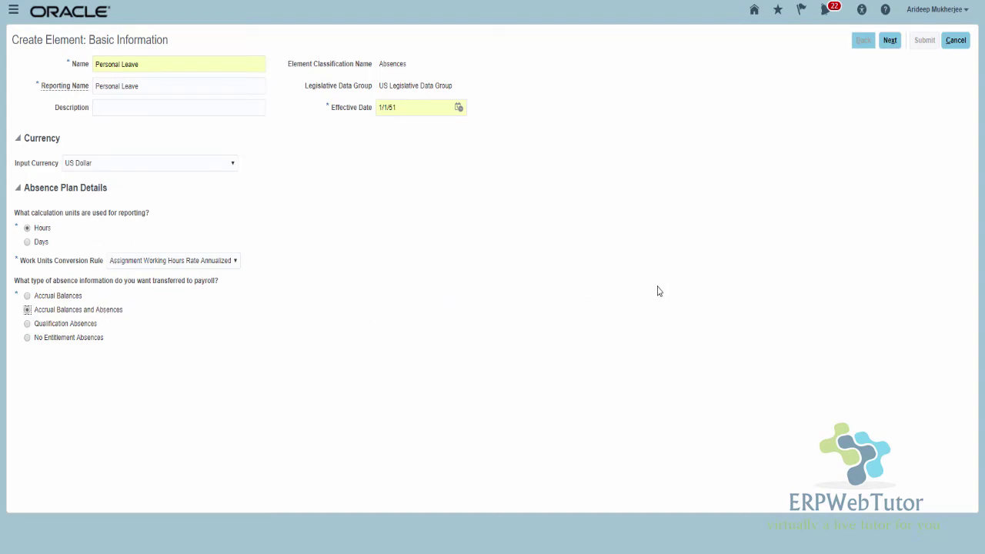
Proceed to the element's additional details and set the absence liability calculation to No.
left_click(890, 41)
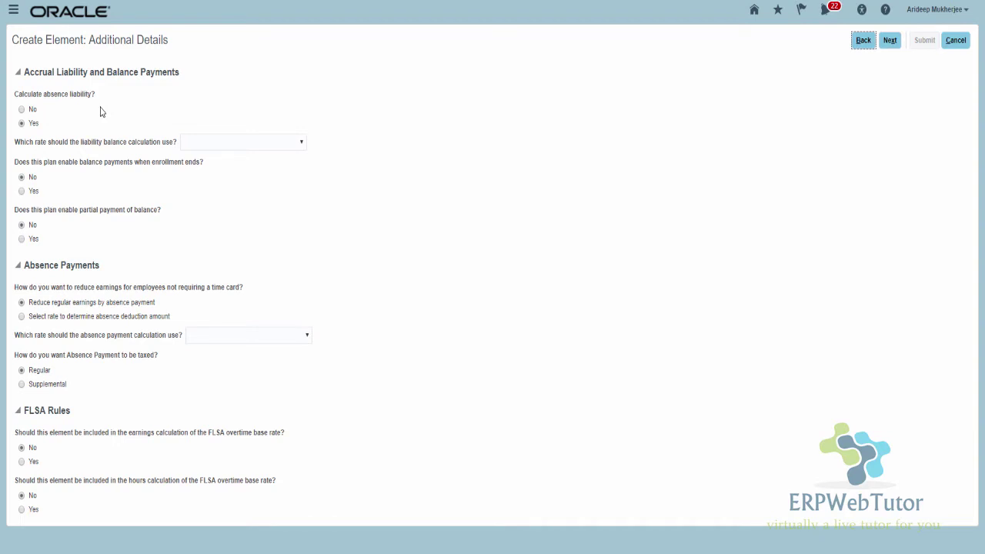
left_click(22, 110)
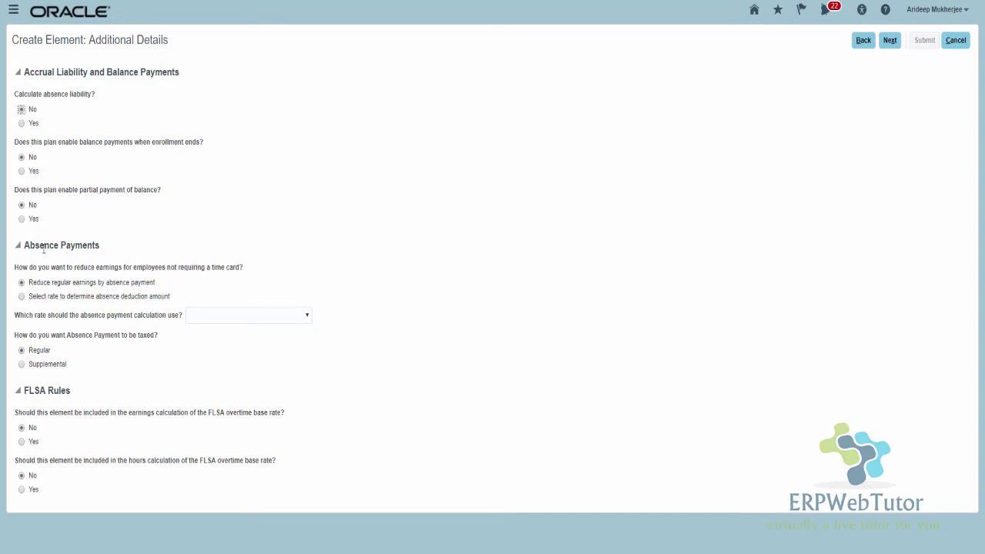
Try enabling balance payments when enrollment ends and partial payment of balance, reverting each to No.
left_click(22, 172)
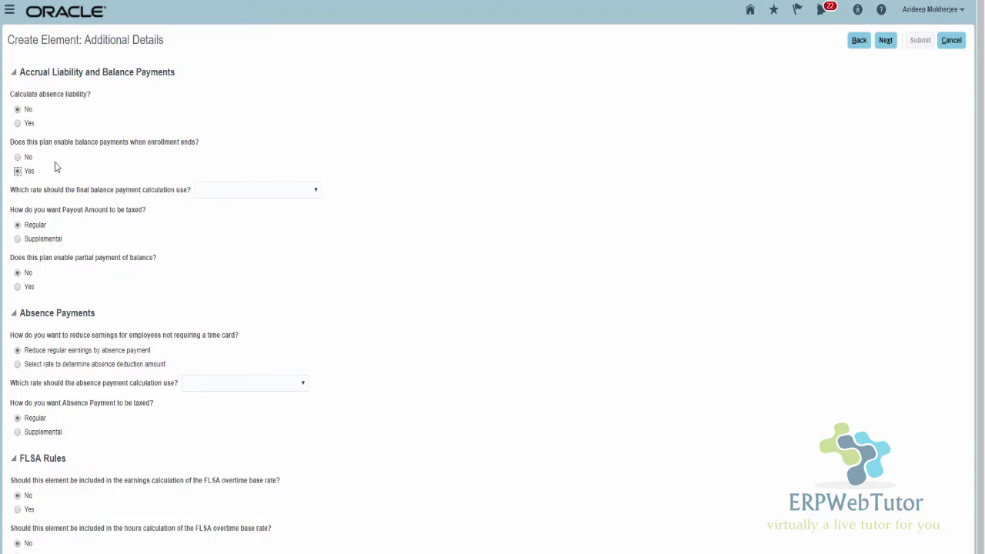
left_click(17, 157)
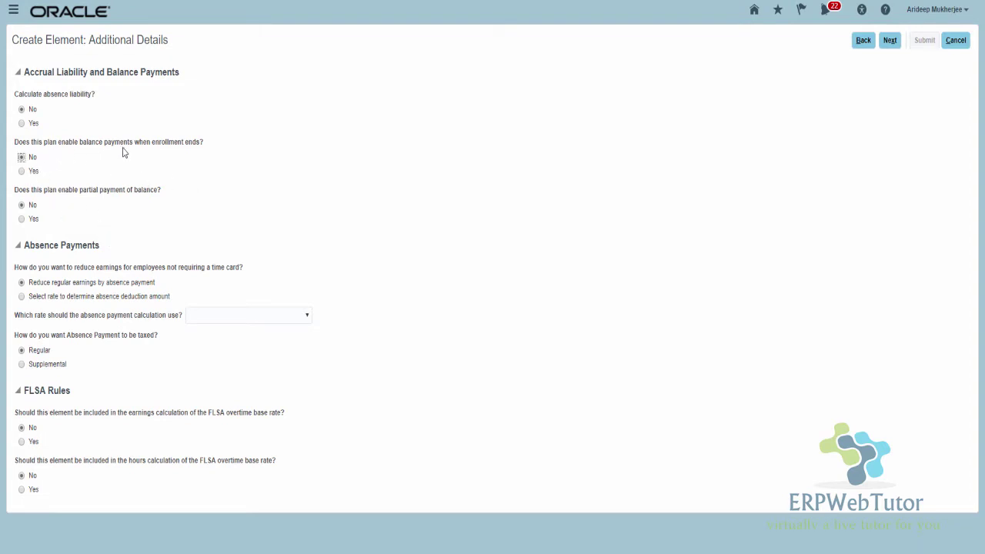
left_click(23, 171)
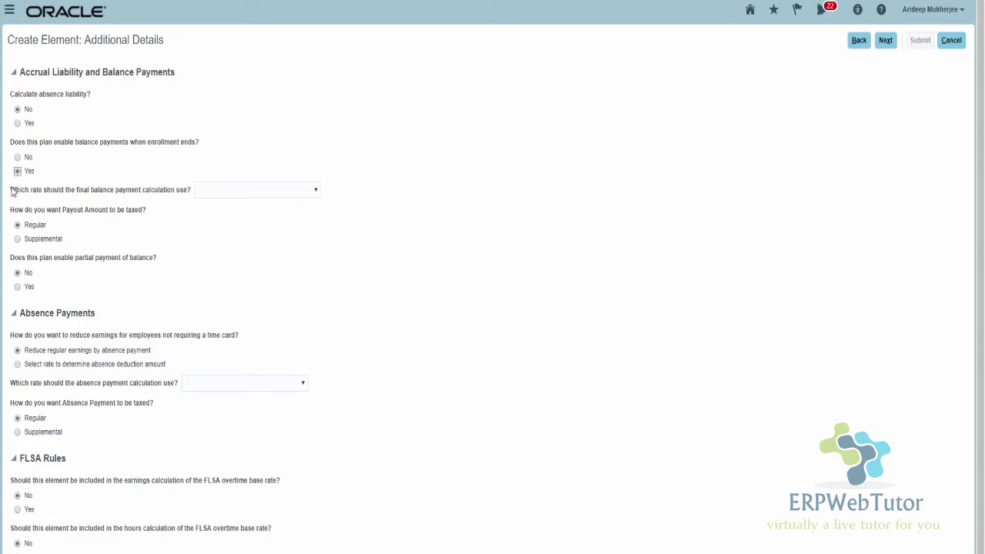
left_click(18, 157)
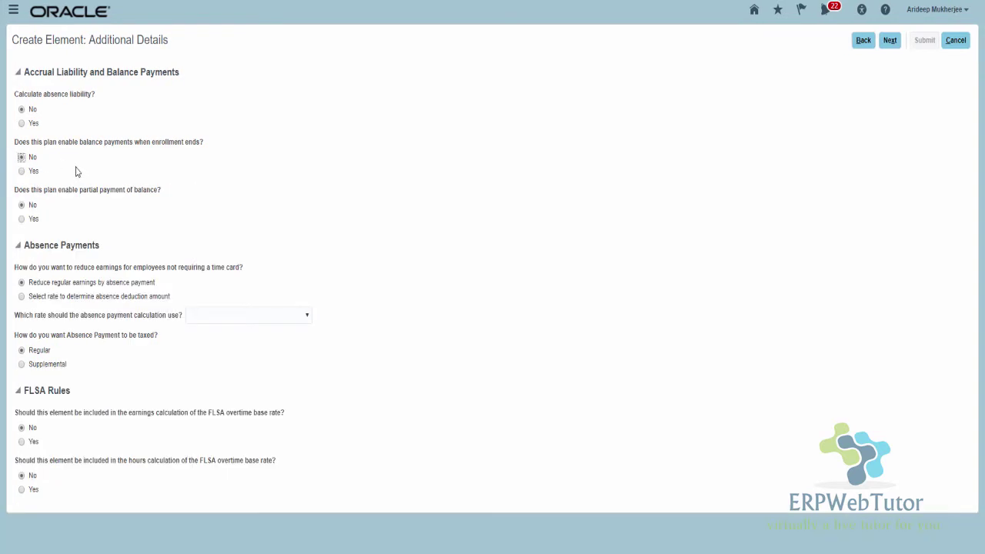
left_click(22, 220)
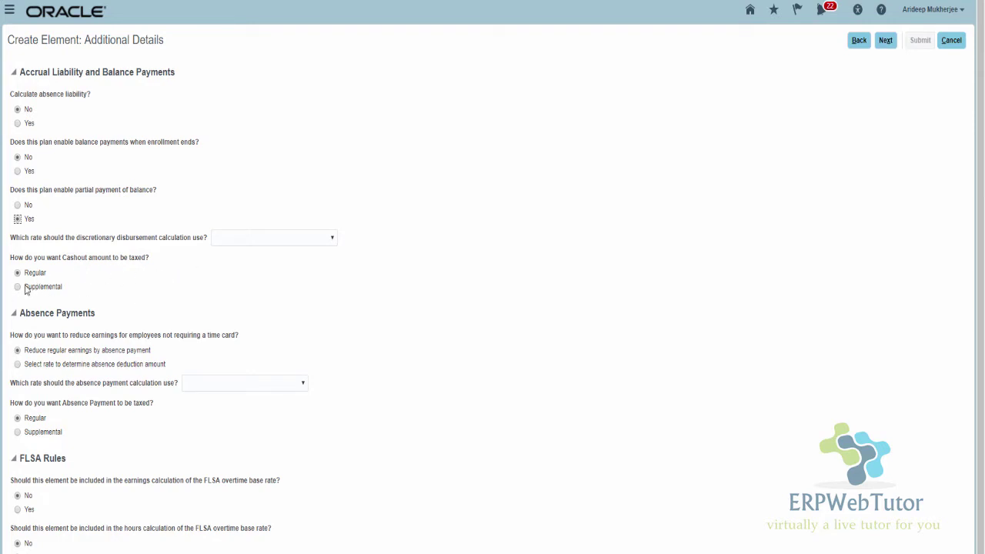
left_click(18, 206)
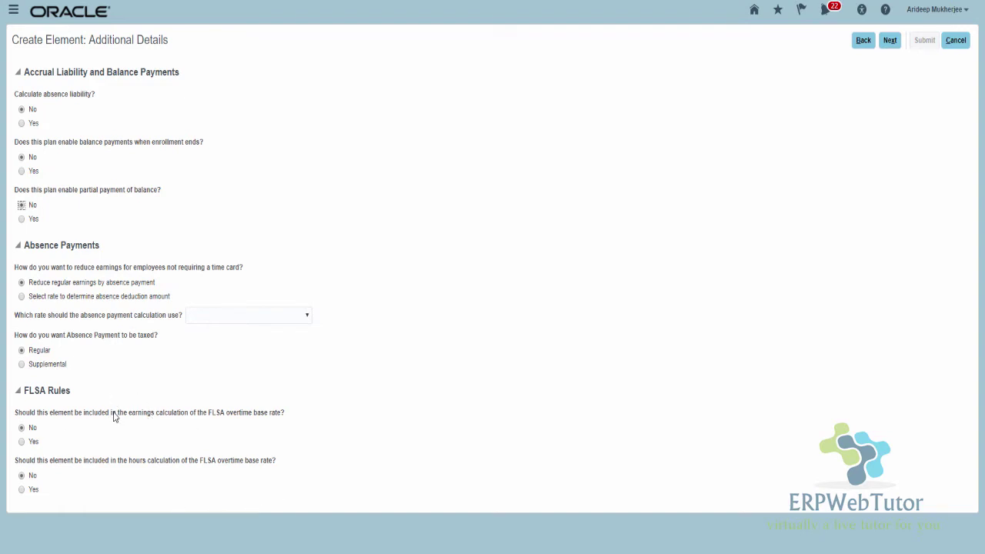
Include the element in both the earnings and hours calculations of the FLSA overtime base rate, and submit the element.
left_click(22, 441)
left_click(21, 490)
left_click(891, 43)
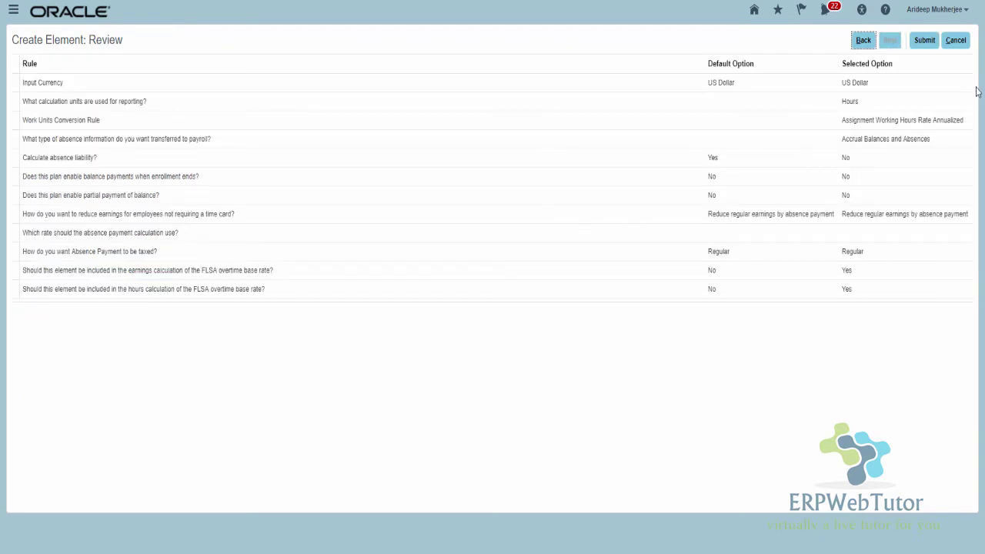
left_click(924, 43)
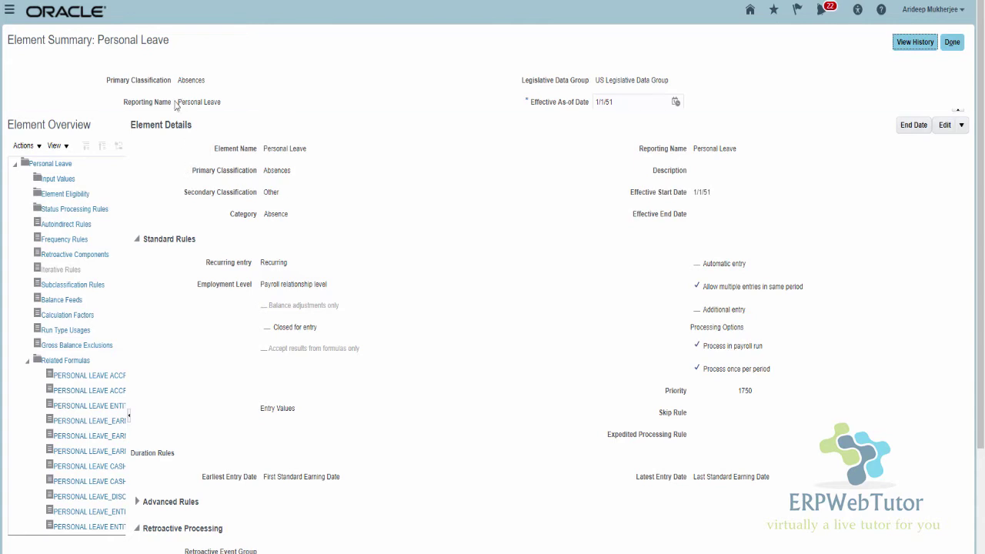
Create an element eligibility record for the new element, name it Personal Leave after the reporting name, and submit it.
left_click_drag(178, 101, 227, 114)
key("ctrl+c")
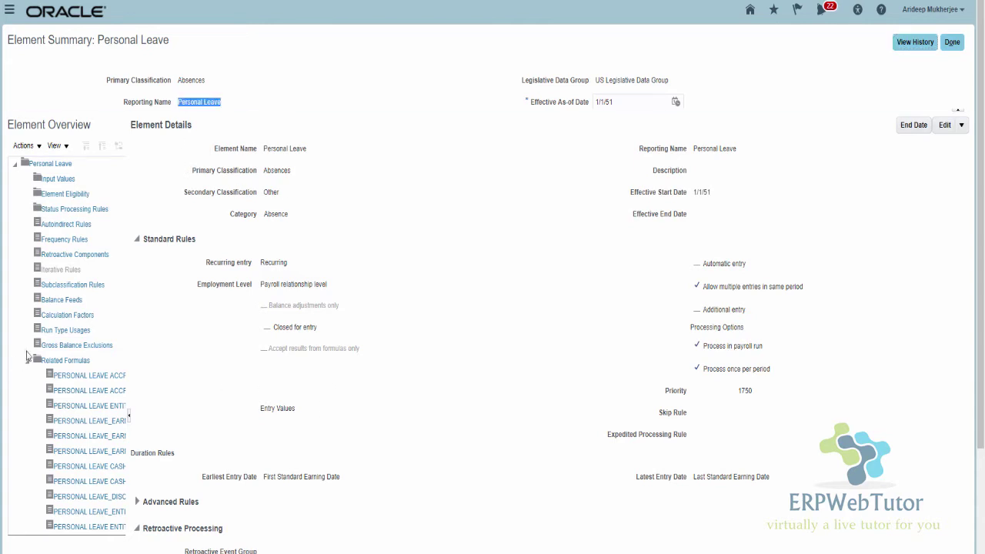
left_click(52, 195)
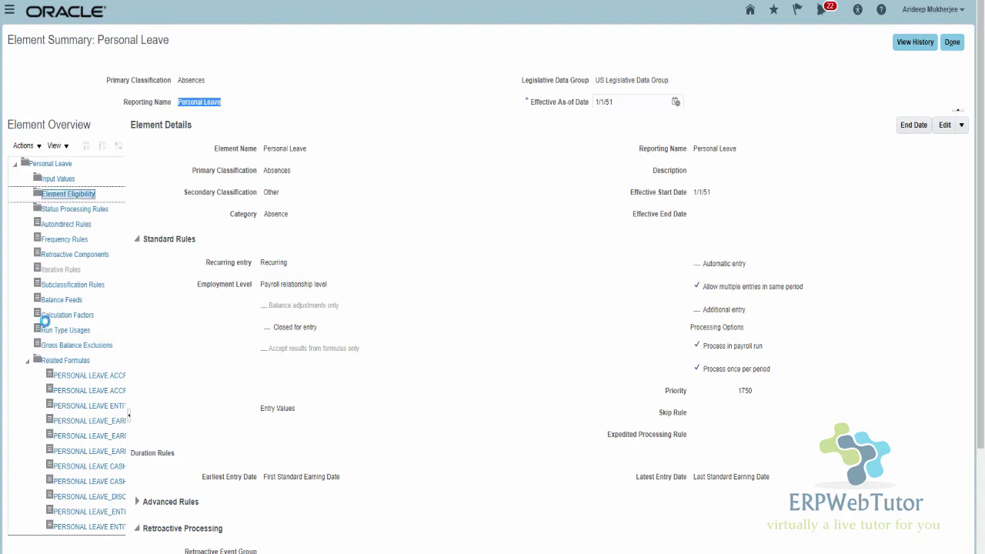
left_click(23, 145)
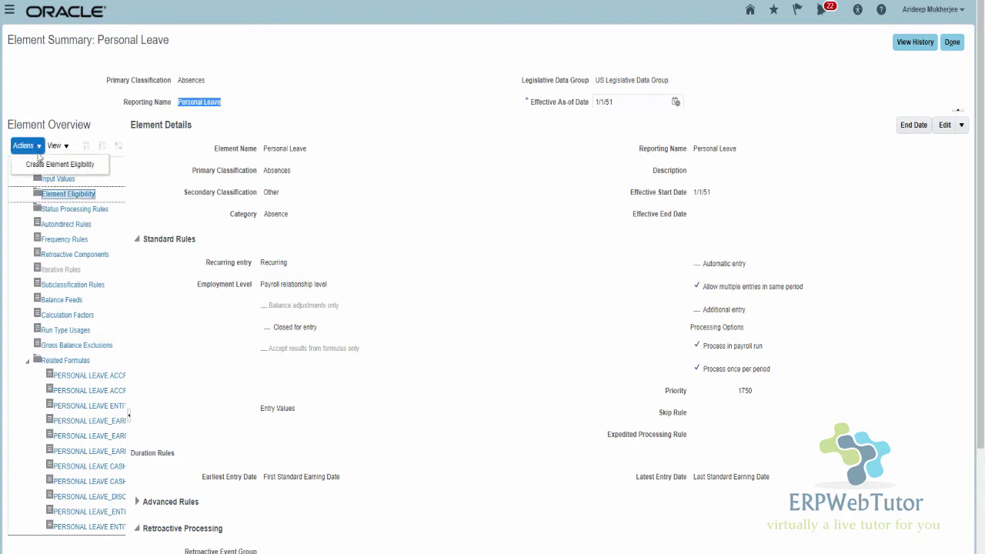
left_click(54, 163)
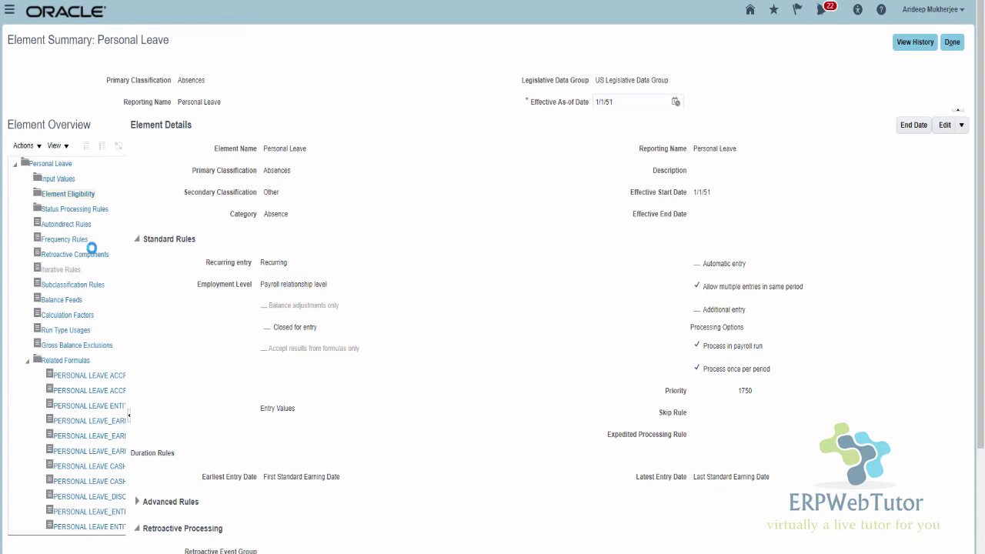
left_click(323, 167)
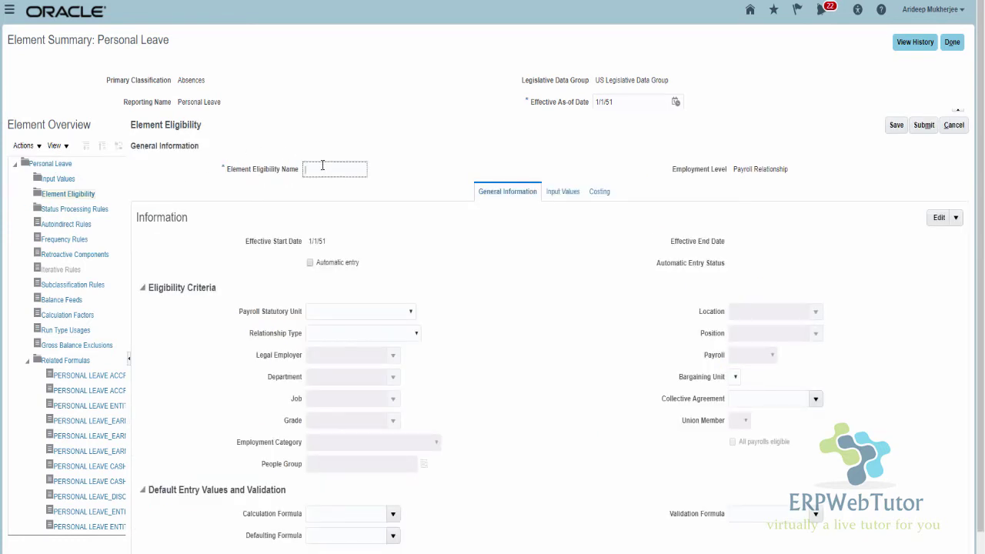
key("ctrl+v")
left_click(925, 127)
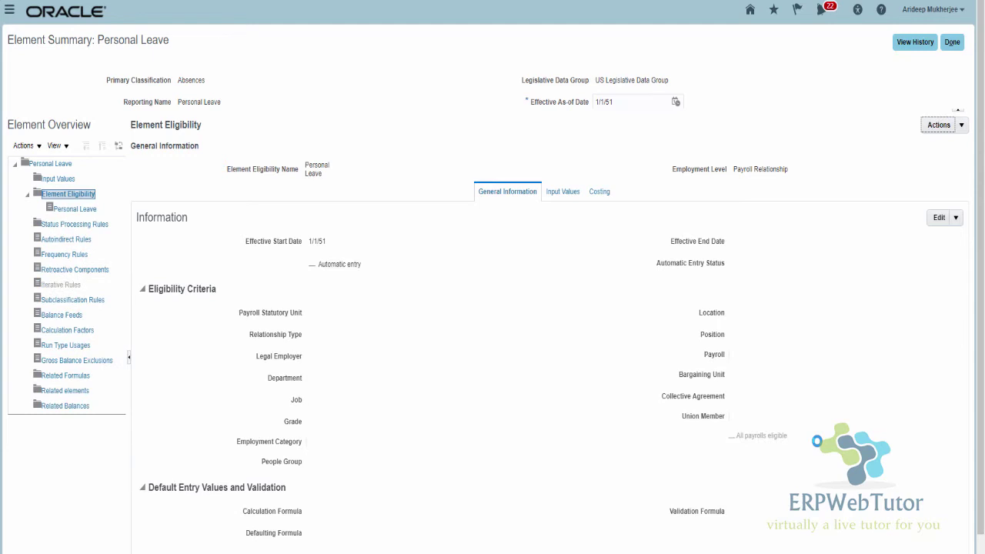
Finish the element summary and search for elements named Personal Leave in US Legislative Data Group.
left_click(952, 42)
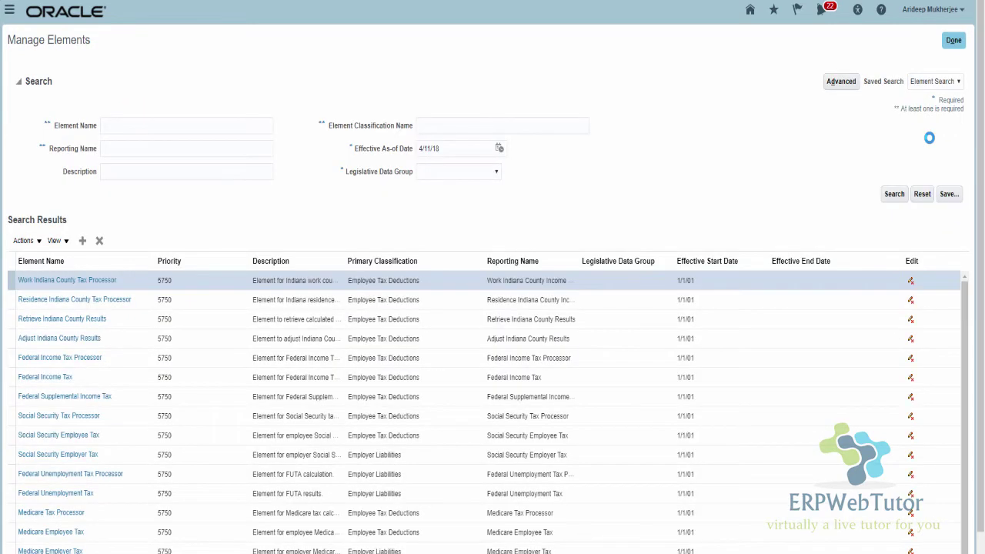
left_click(180, 125)
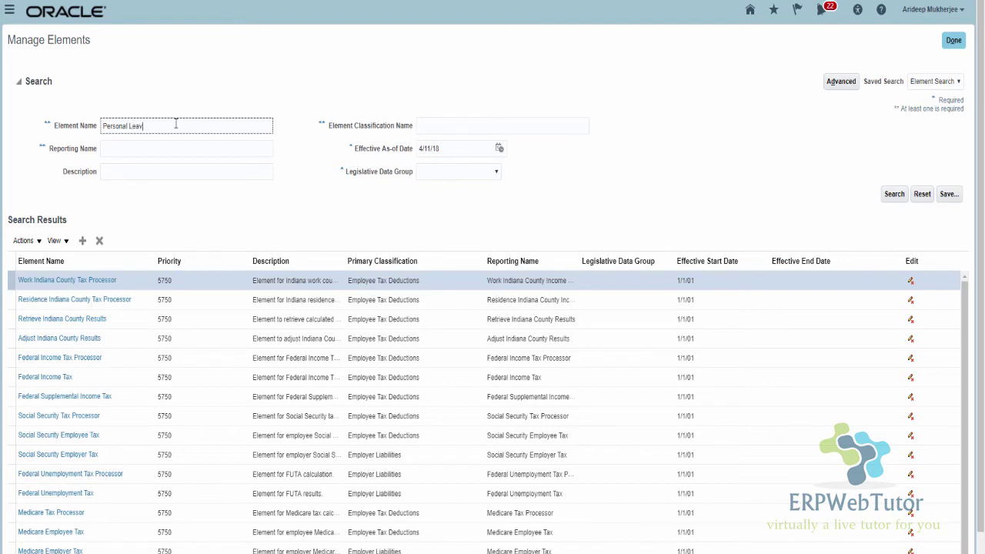
left_click(469, 173)
left_click(451, 209)
left_click(893, 194)
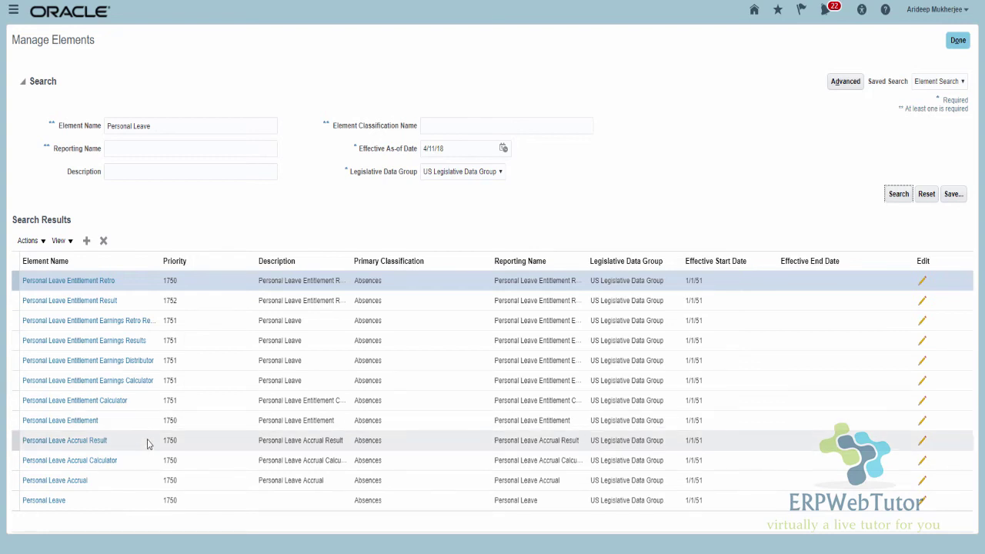
Open the Personal Leave Entitlement element, copy its reporting name, and set the effective as-of date to 1/1/51.
left_click(80, 425)
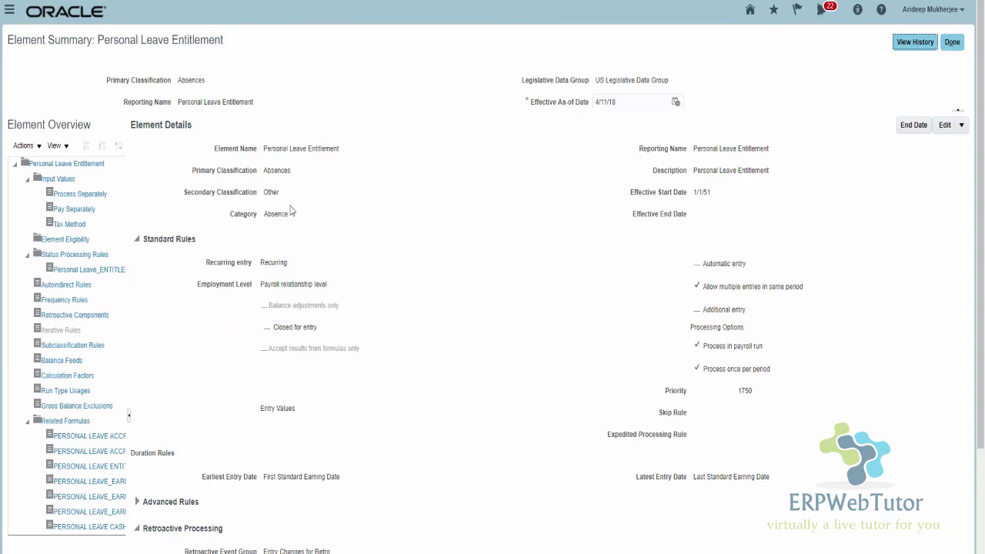
left_click_drag(179, 98, 255, 110)
key("ctrl+c")
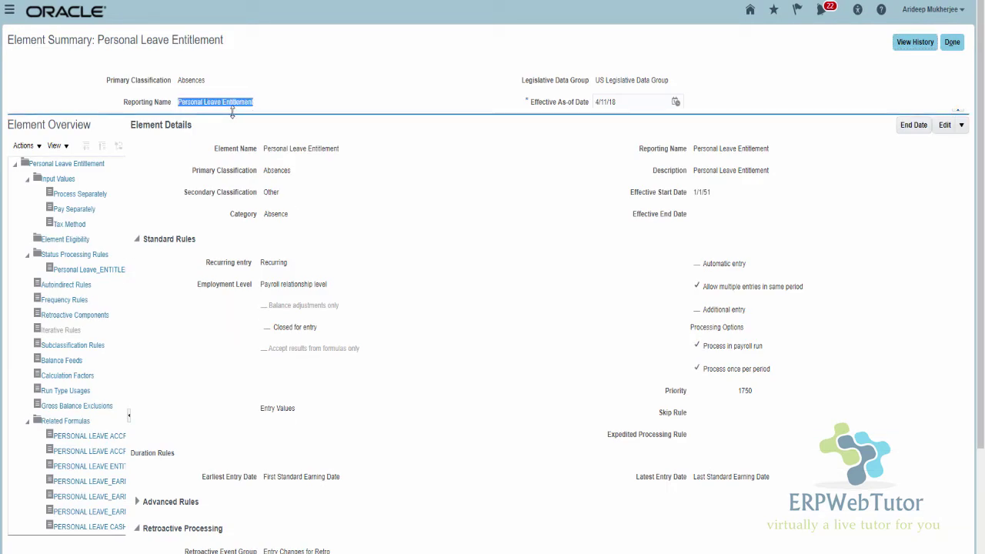
double_click(605, 102)
type("1/1/")
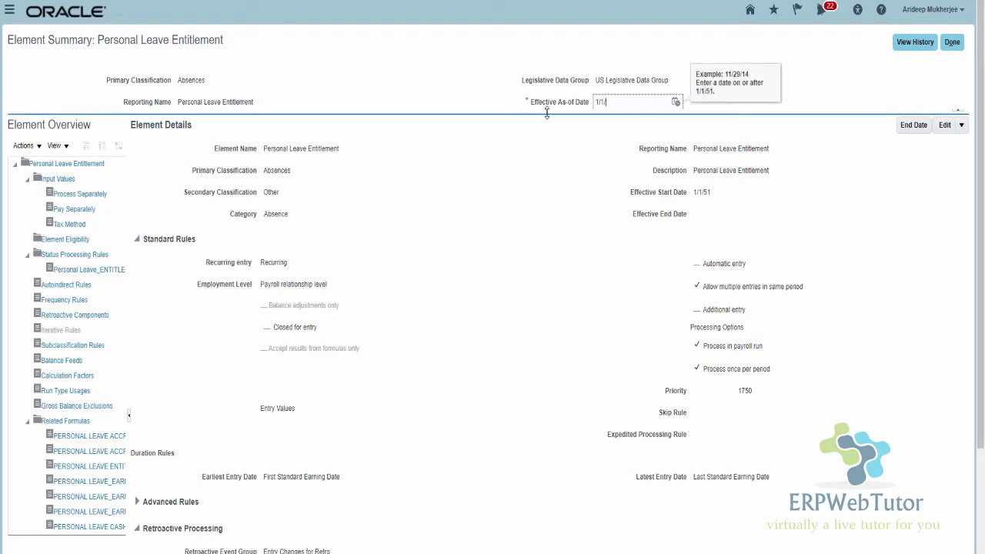
type("51")
left_click(546, 112)
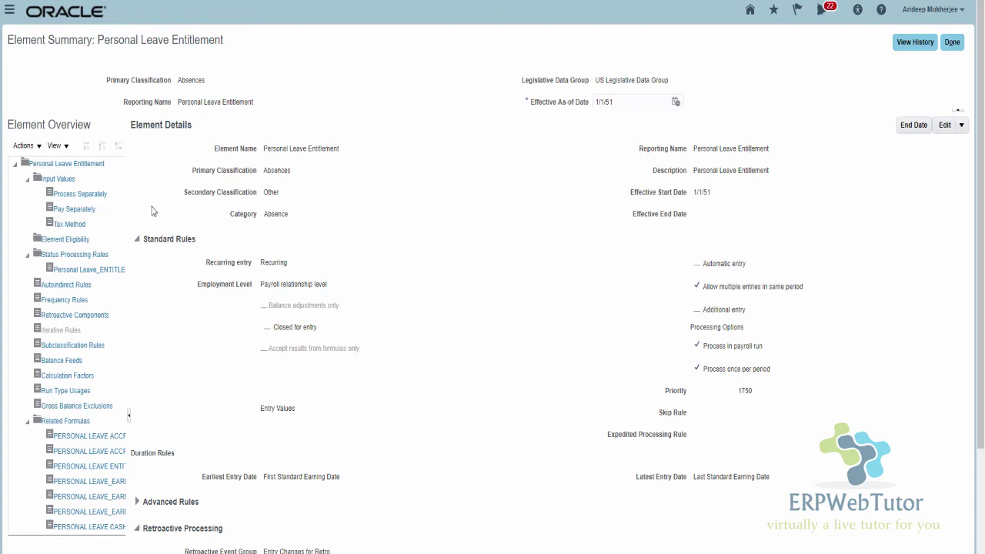
Create and submit an element eligibility record named Personal Leave Entitlement, and finish the element summary.
left_click(38, 241)
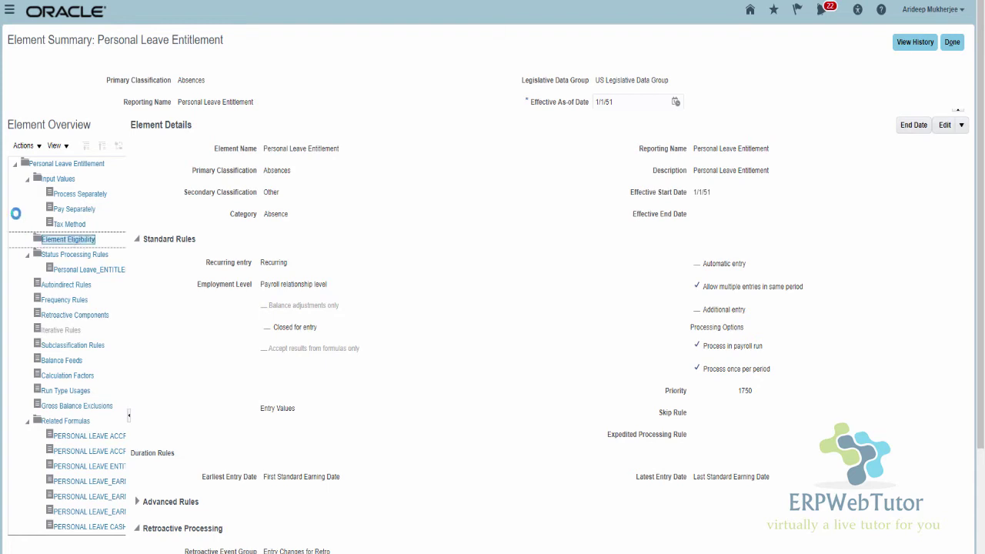
left_click(37, 149)
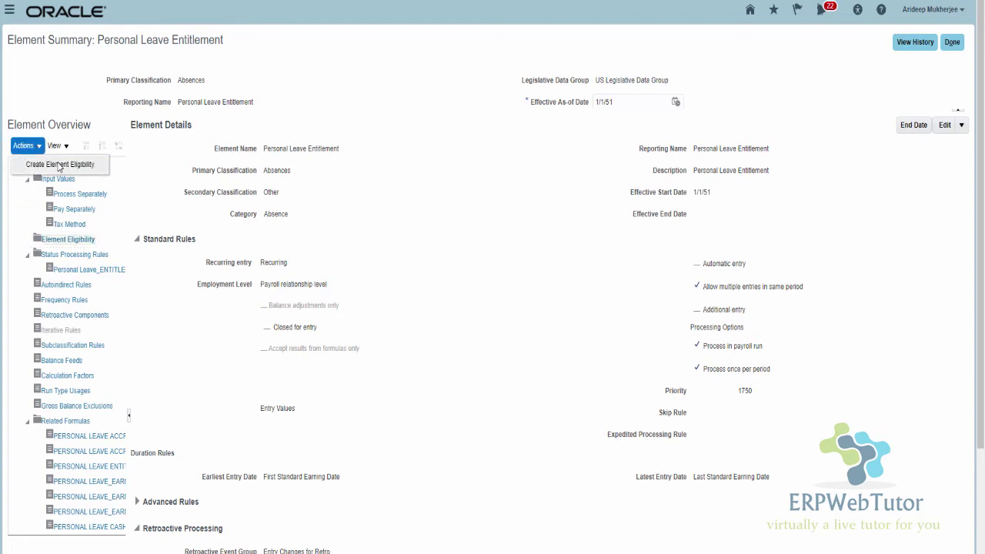
left_click(61, 163)
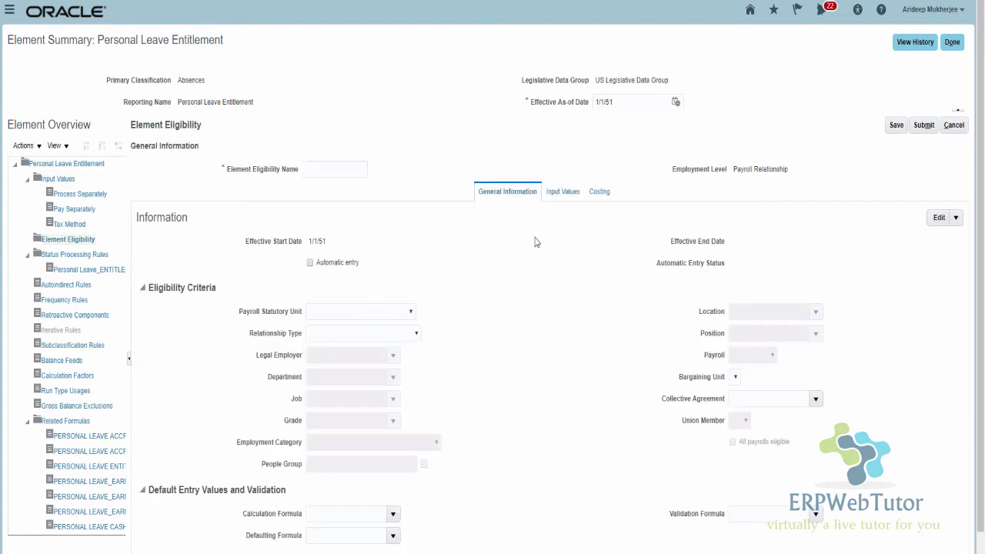
left_click(317, 166)
key("ctrl+v")
left_click(924, 125)
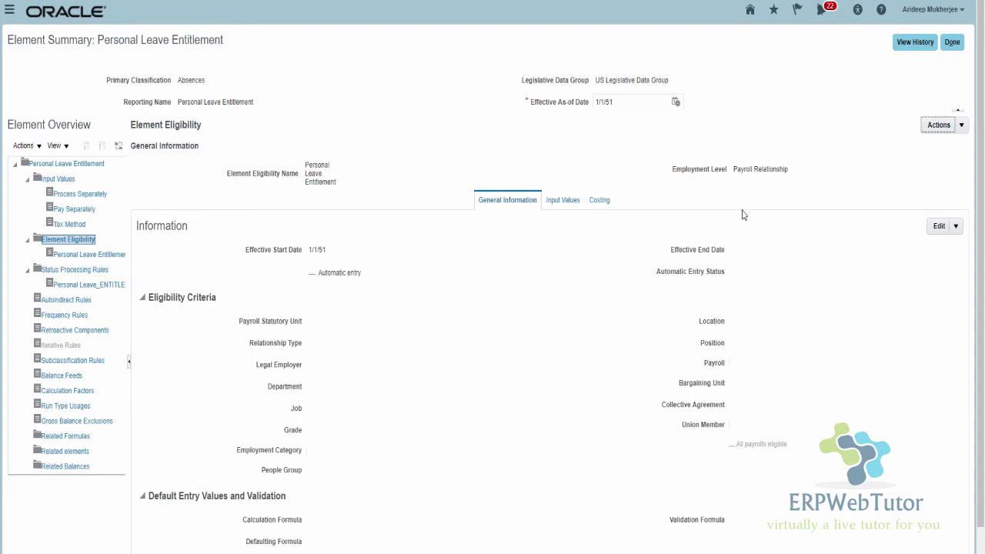
left_click(952, 42)
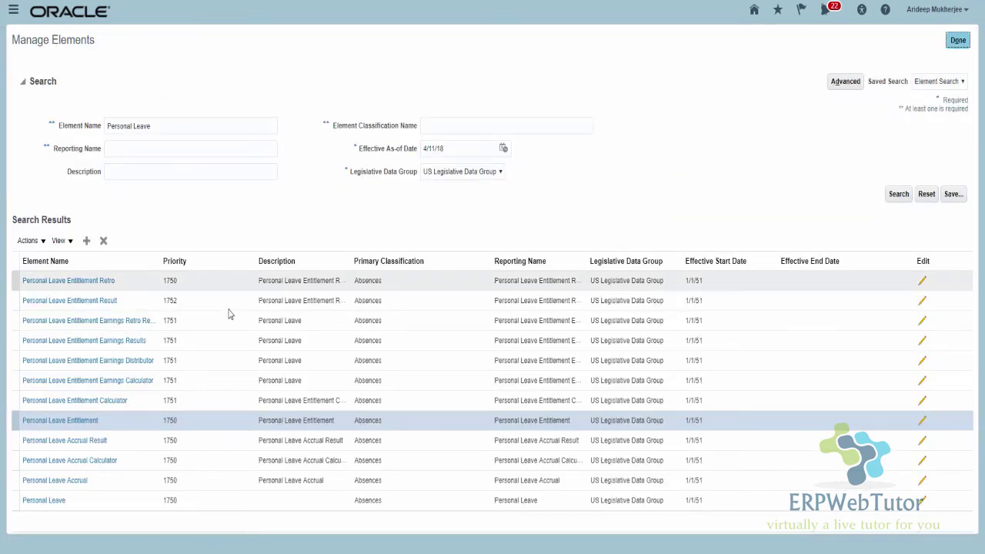
Open the Personal Leave Entitlement Result element, copy its reporting name, and set the effective as-of date to 1/1/51.
left_click(110, 302)
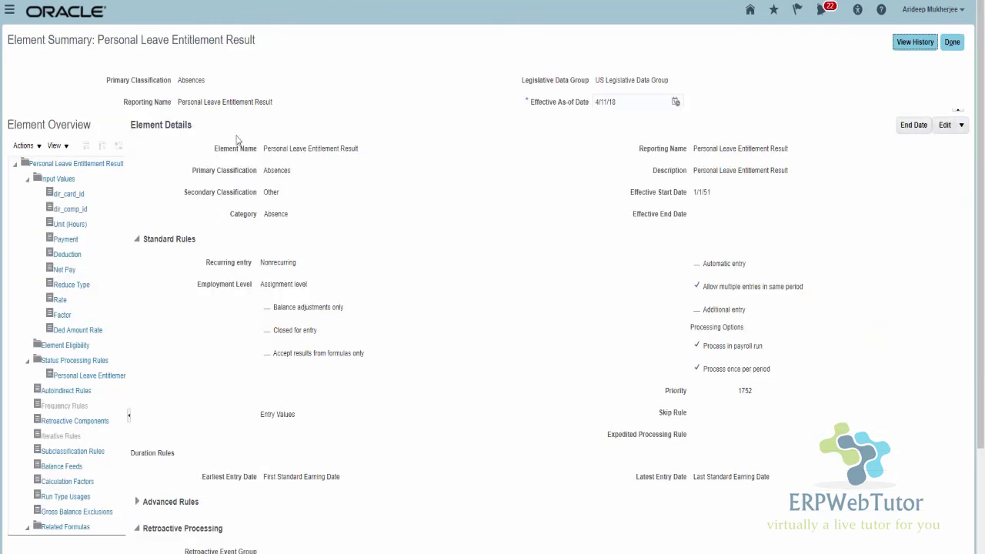
left_click_drag(177, 101, 274, 103)
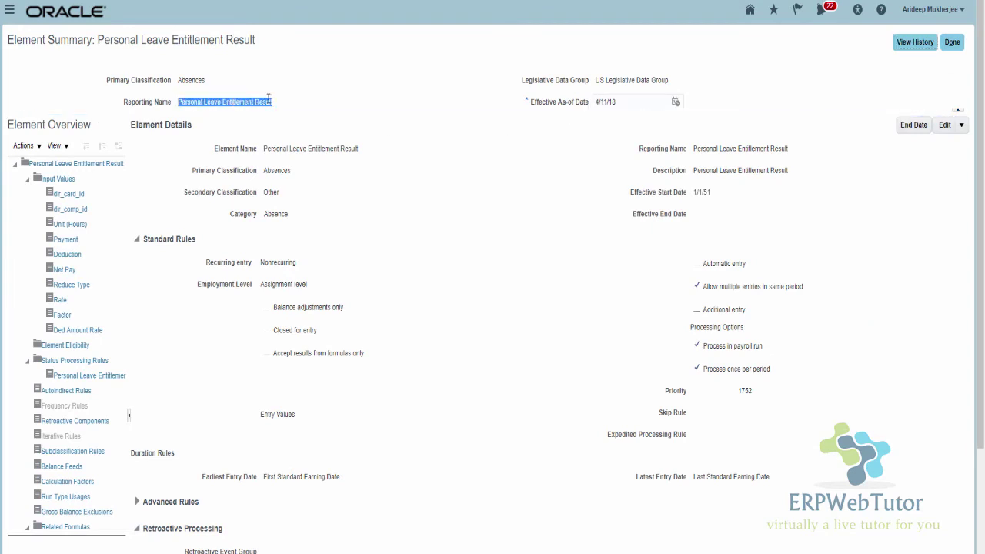
left_click_drag(629, 101, 557, 106)
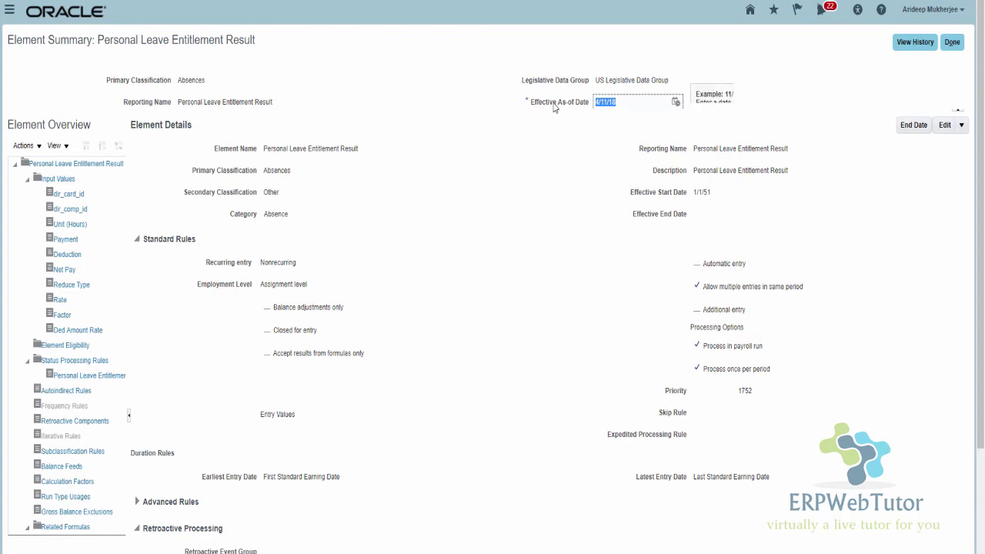
type("1/1/51")
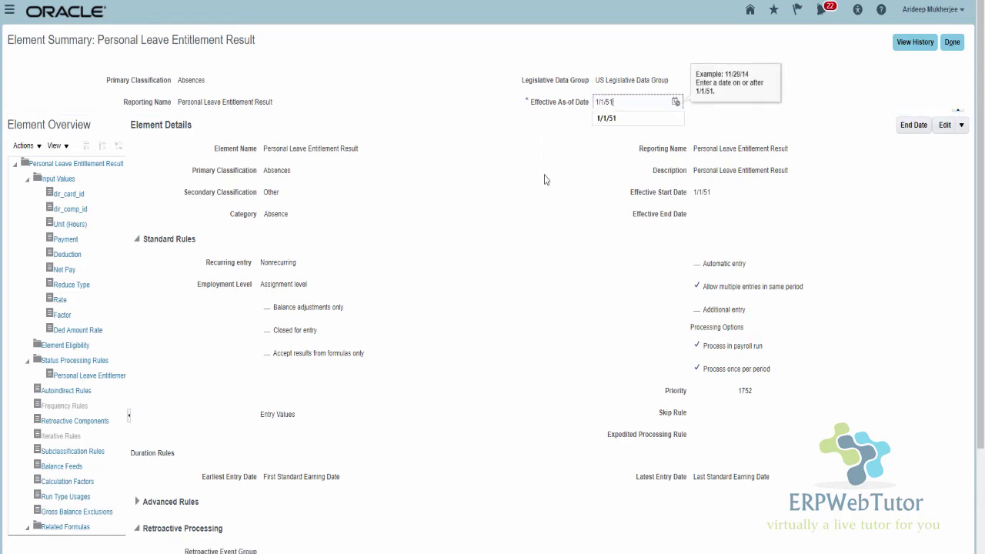
left_click(544, 179)
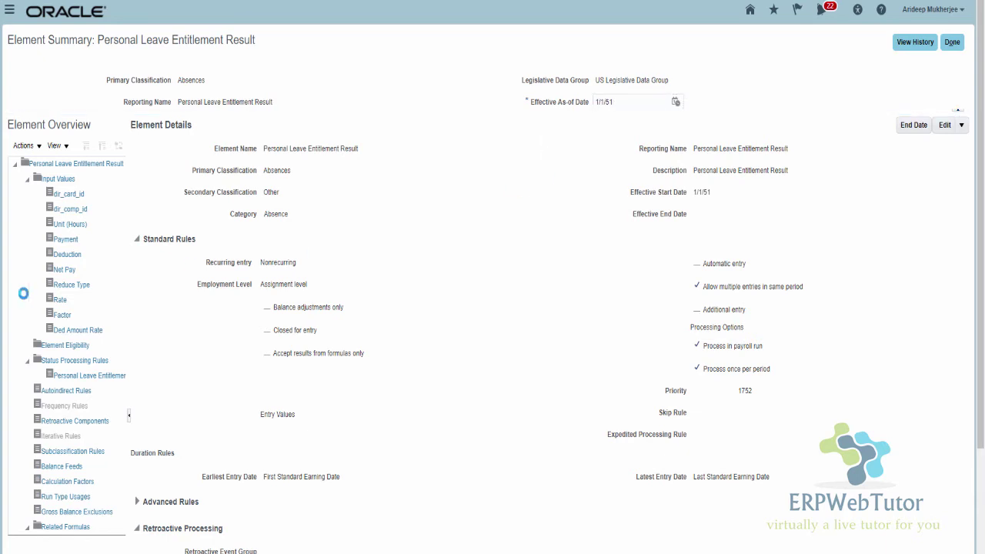
Create and submit an element eligibility record named Personal Leave Entitlement Result, and finish the element summary.
left_click(80, 347)
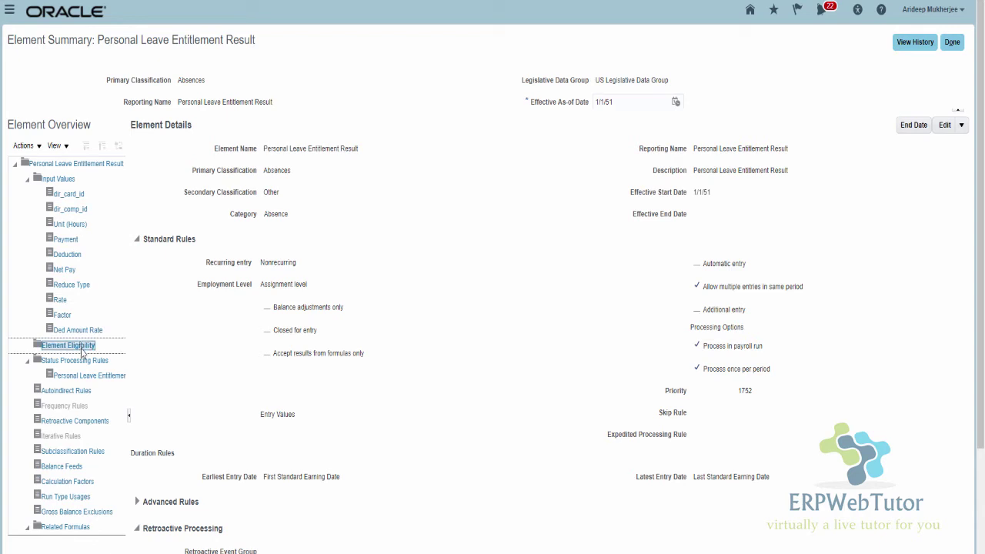
left_click(26, 146)
left_click(40, 167)
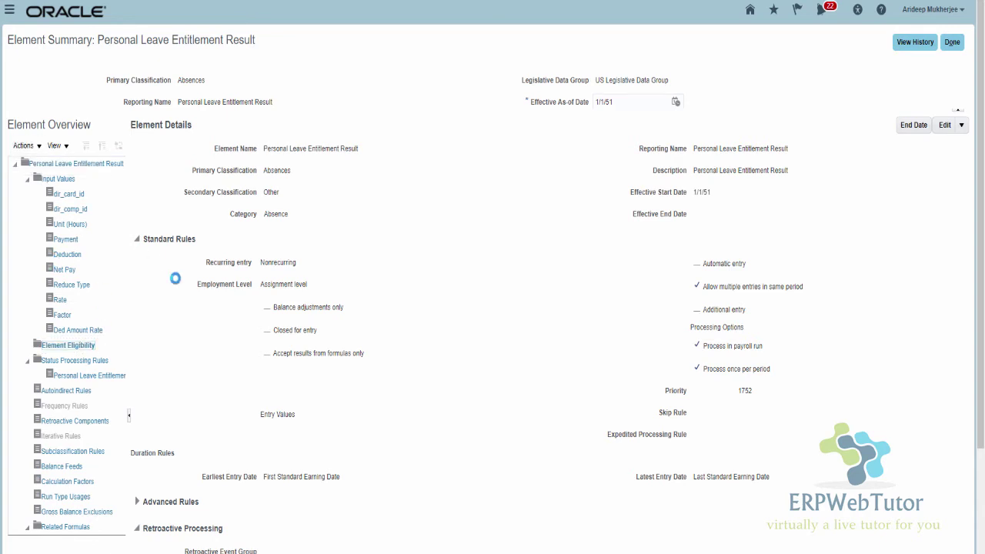
left_click(316, 171)
key("ctrl+v")
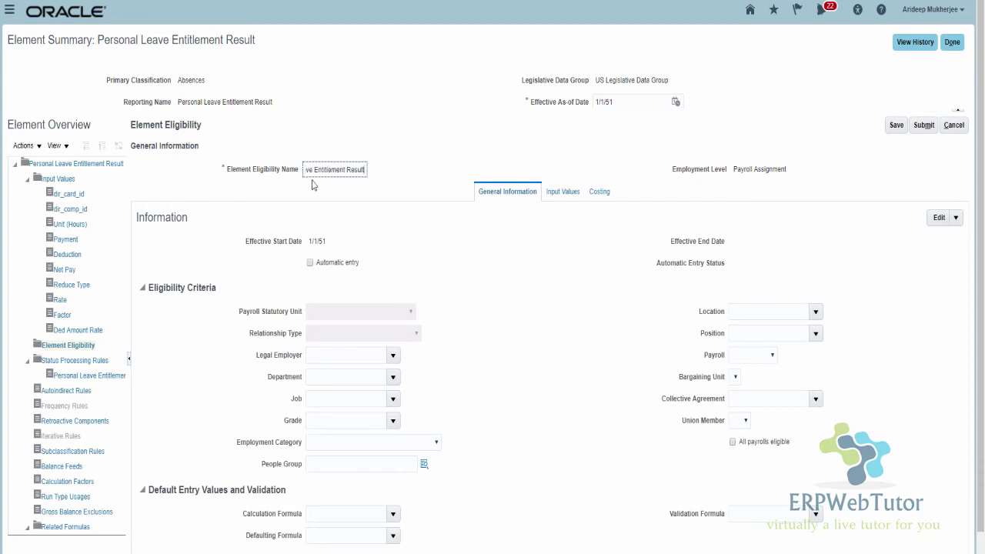
left_click(921, 125)
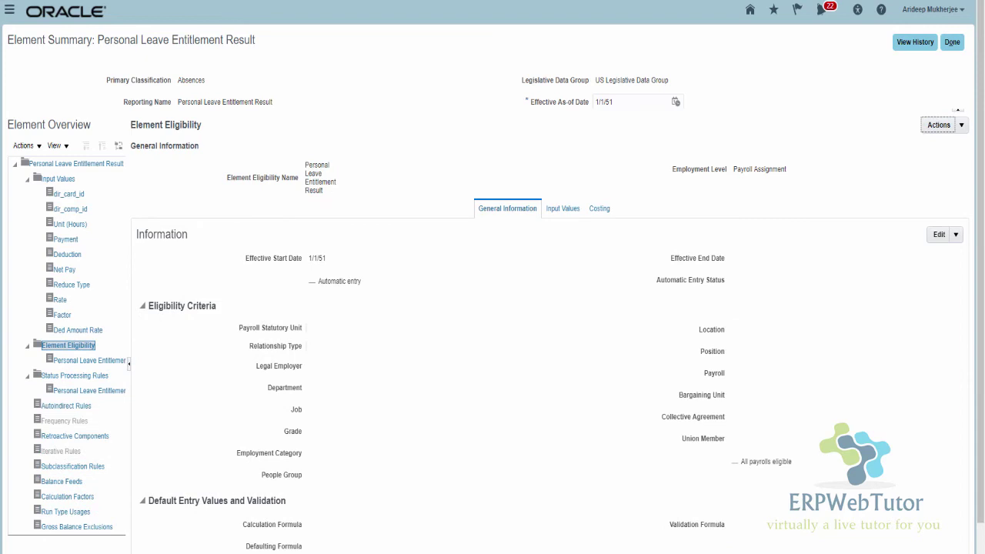
left_click(950, 44)
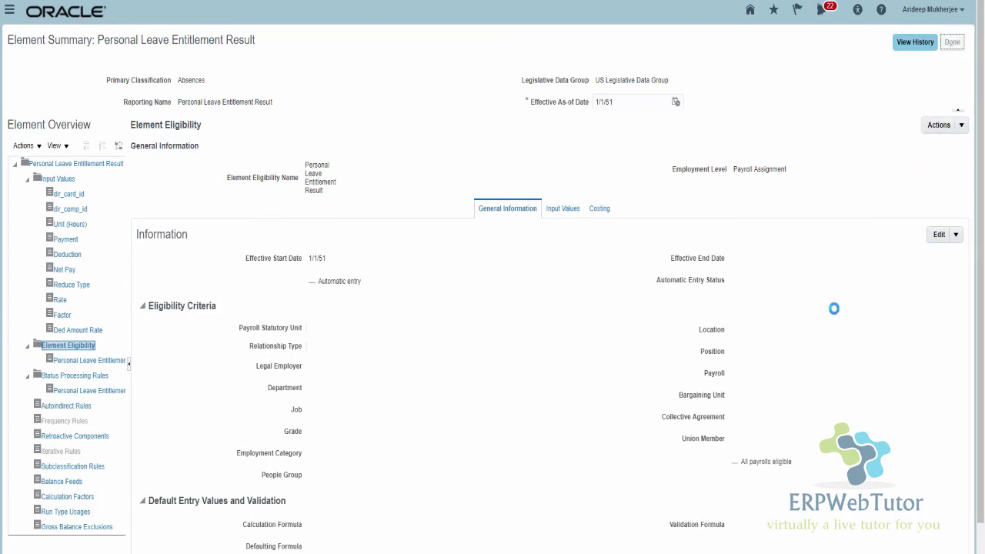
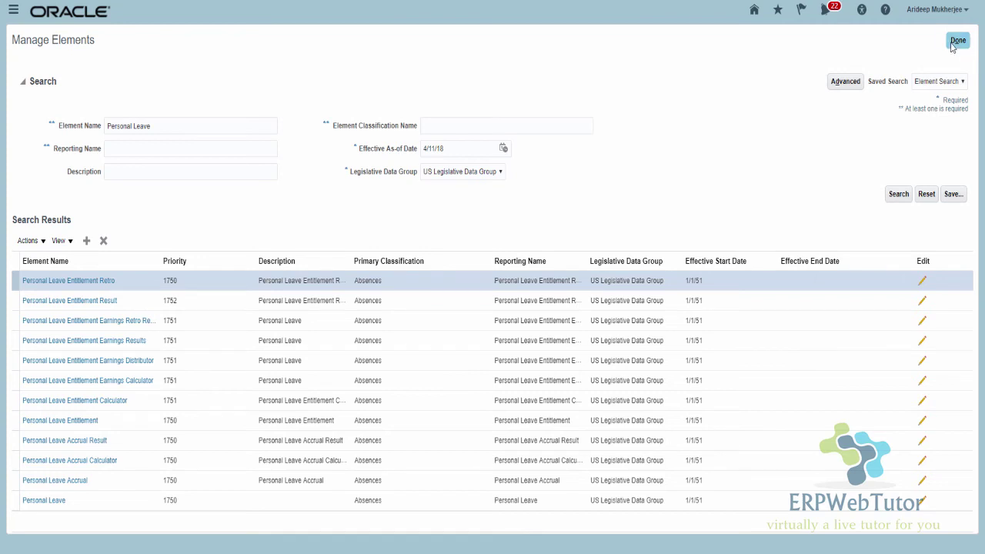
Leave element management and search the balance definitions in US Legislative Data Group for Standard Earnings%.
left_click(955, 42)
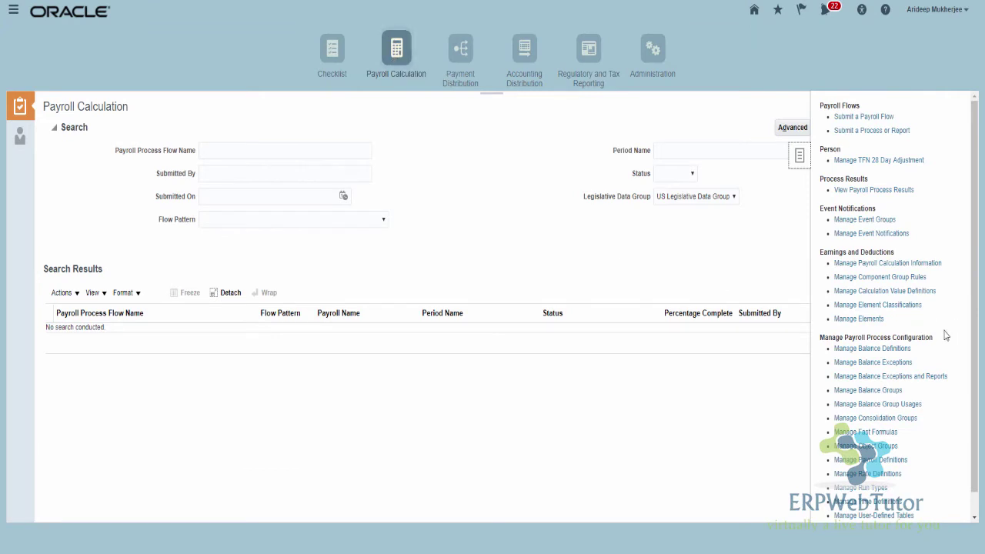
left_click(878, 349)
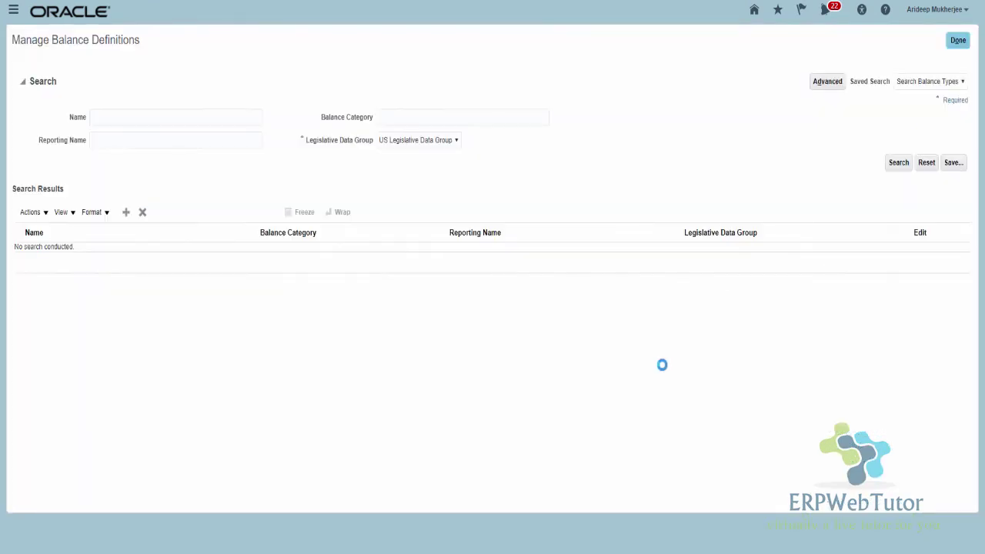
left_click(108, 115)
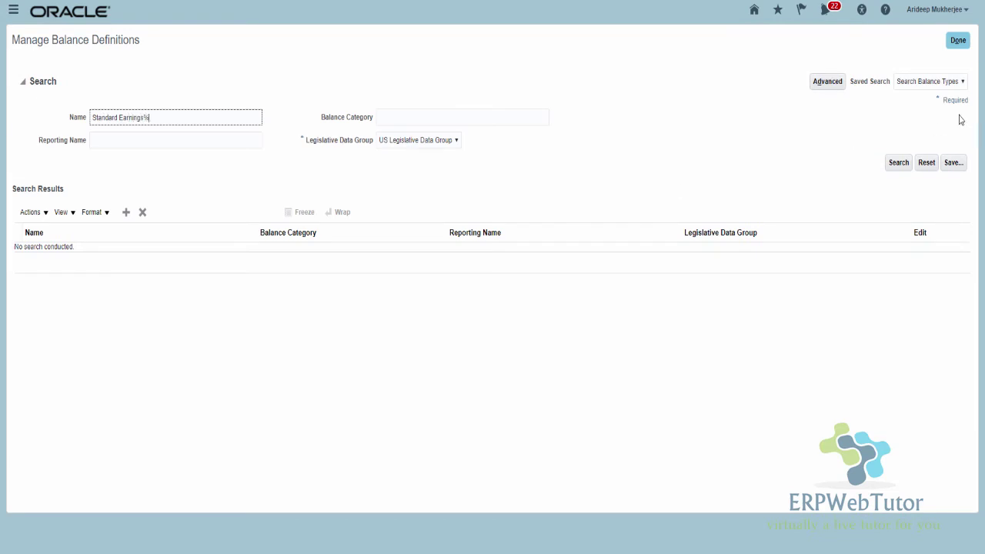
left_click(899, 163)
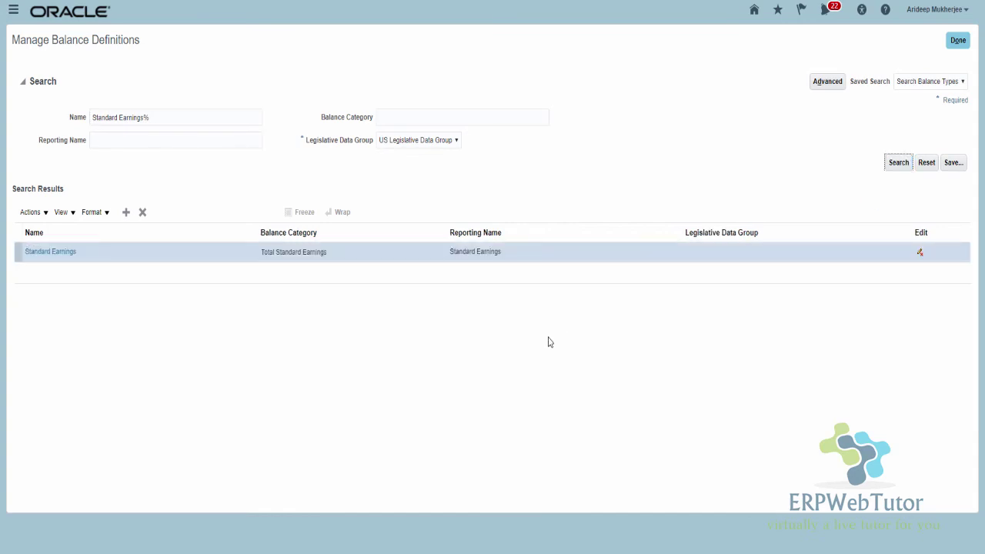
Open the Standard Earnings balance, set its effective as-of date to 1/1/51, and display its balance feeds.
left_click(51, 256)
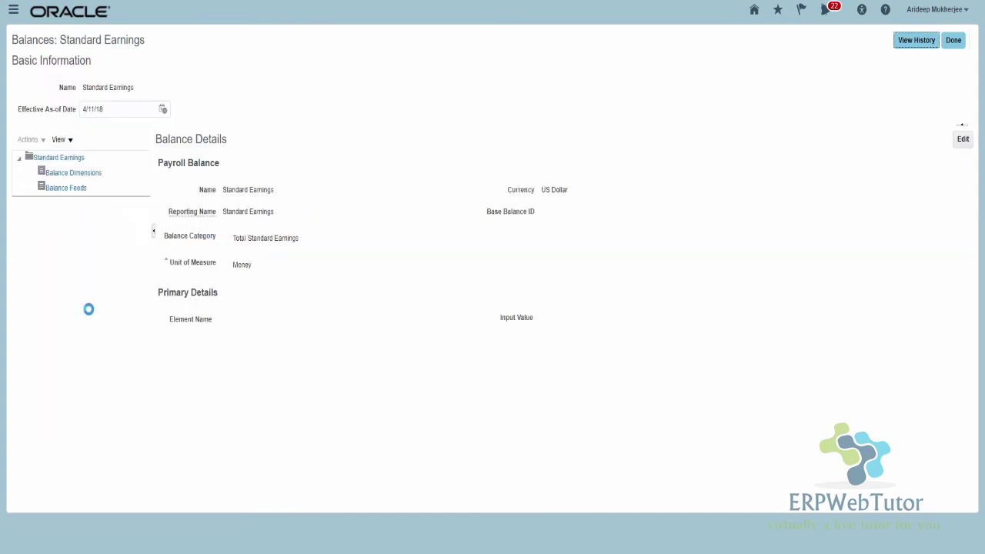
left_click_drag(115, 109, 9, 112)
type("1/1")
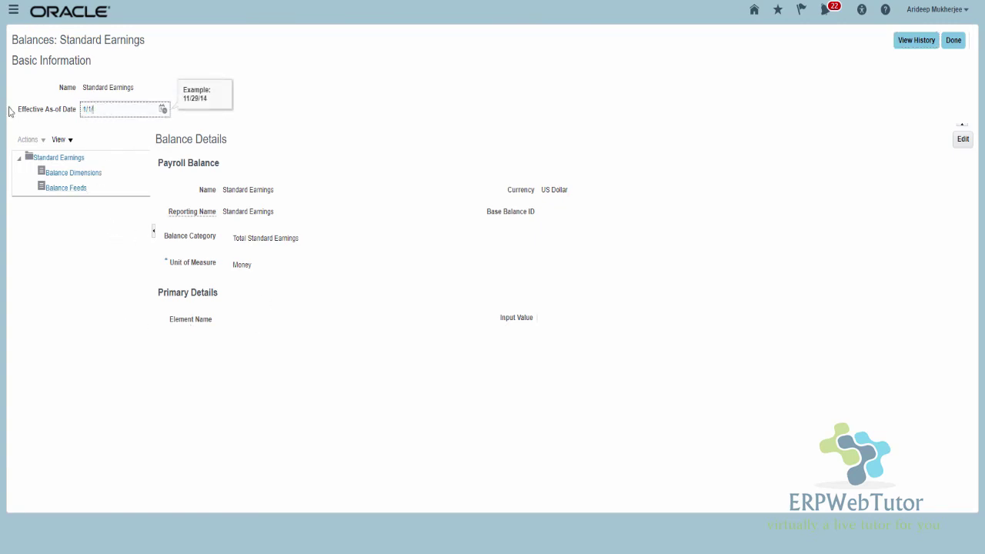
type("/51")
left_click(10, 112)
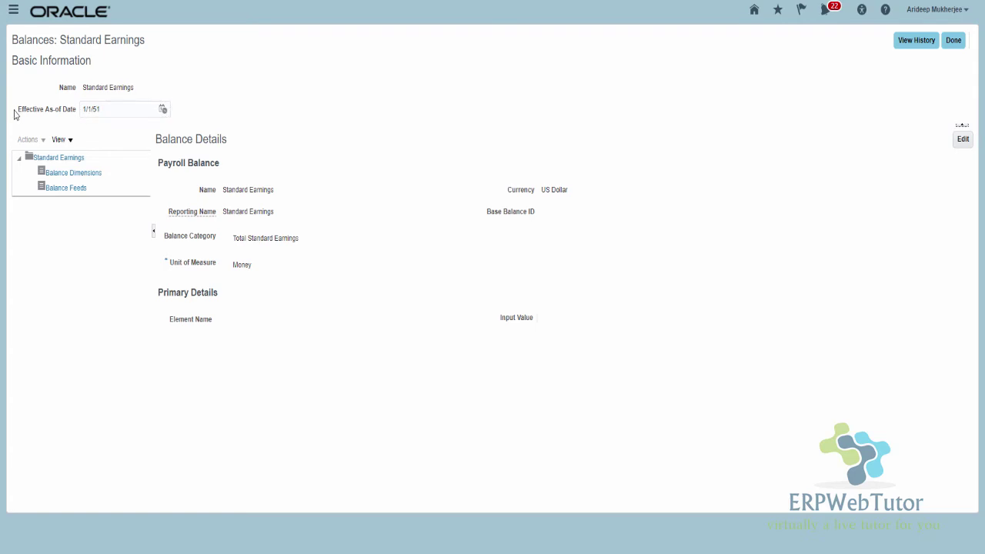
left_click(62, 189)
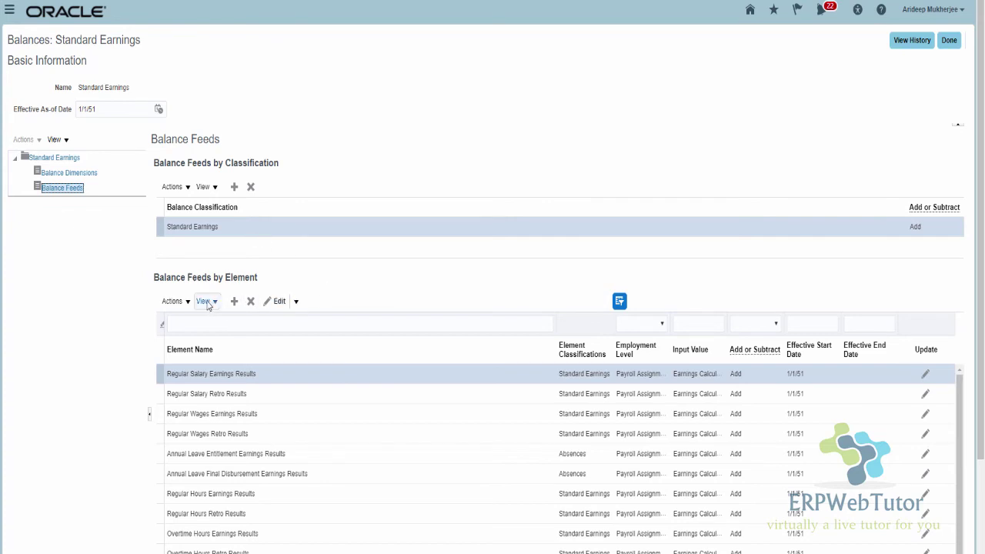
Add a balance feed by element and select Personal Leave Entitlement Earnings Results by searching for Personal Leave.
left_click(235, 302)
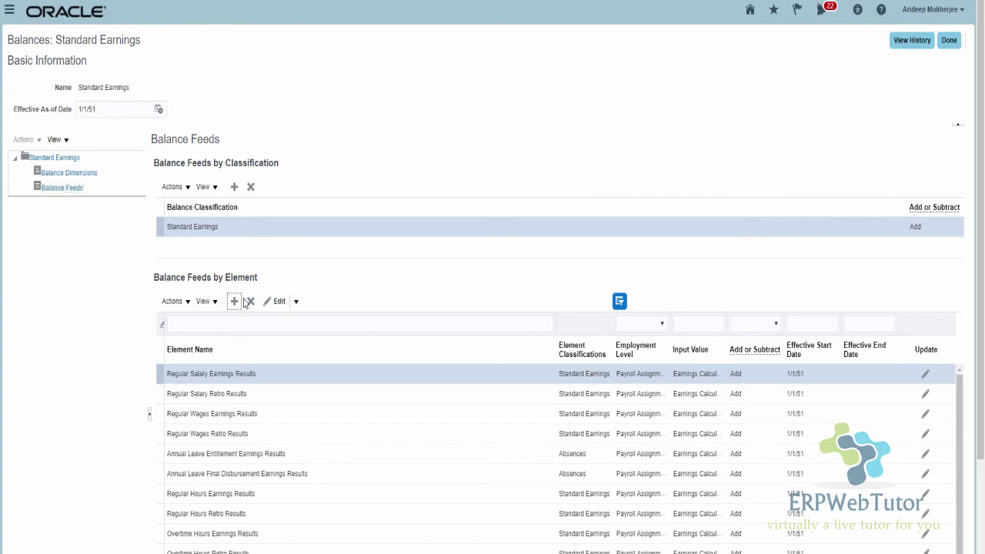
left_click(264, 377)
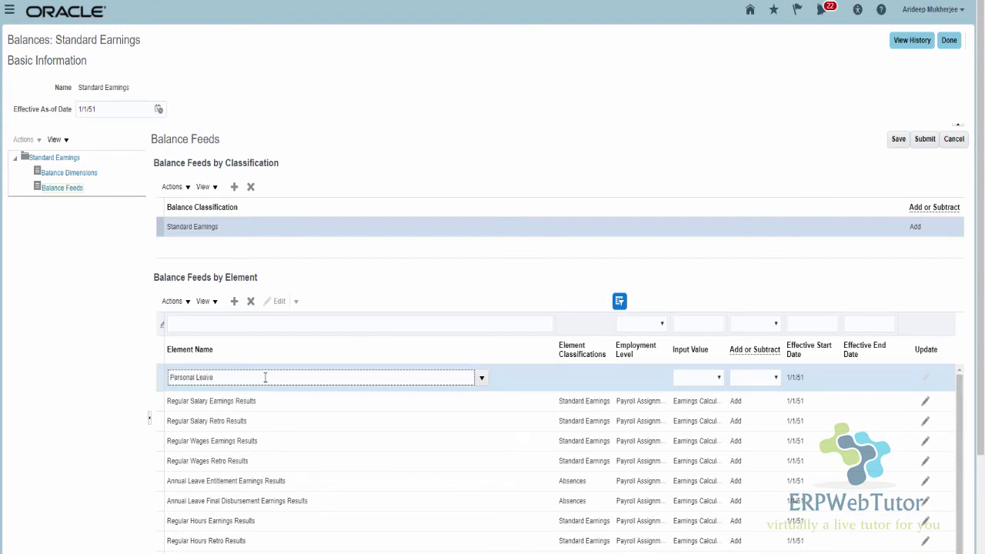
key("Tab")
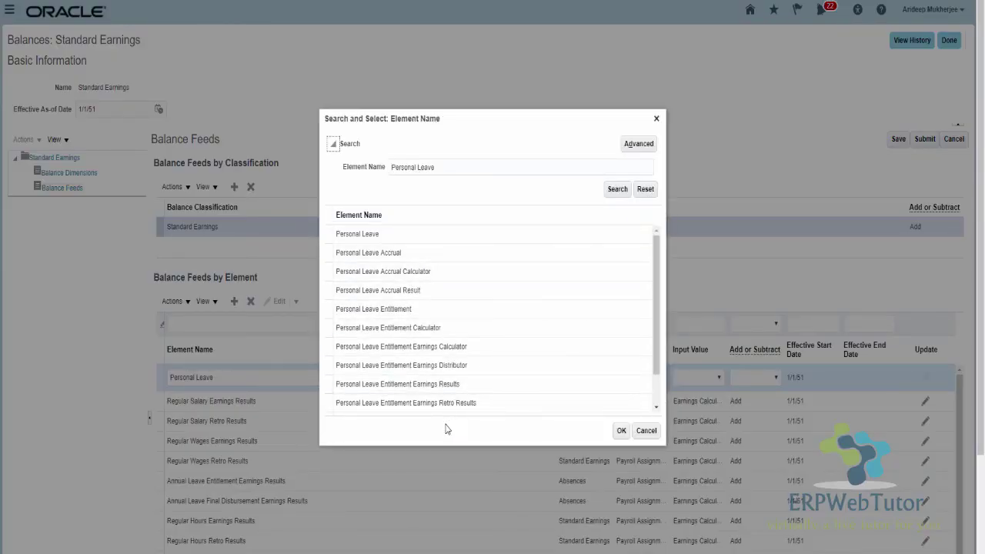
left_click(443, 385)
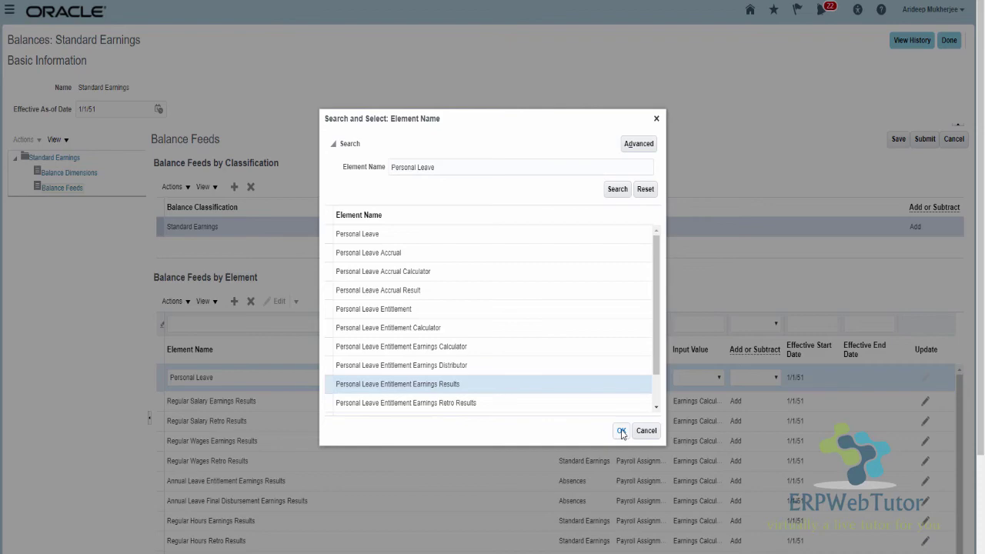
left_click(621, 431)
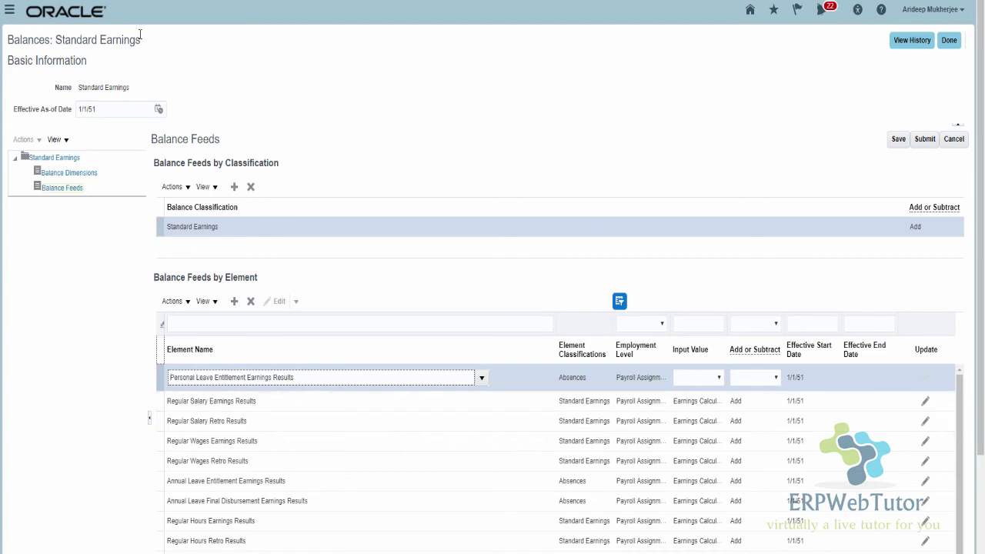
Set the Personal Leave Entitlement Earnings Results feed to input value Earnings Calculated with Add, then submit the balance feeds and finish the balance.
left_click(712, 380)
left_click(722, 415)
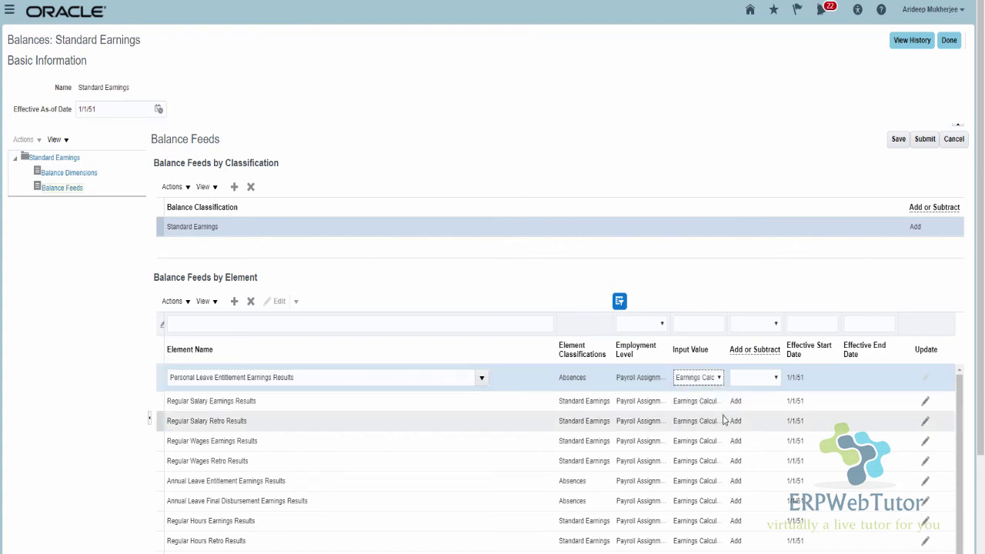
left_click(754, 380)
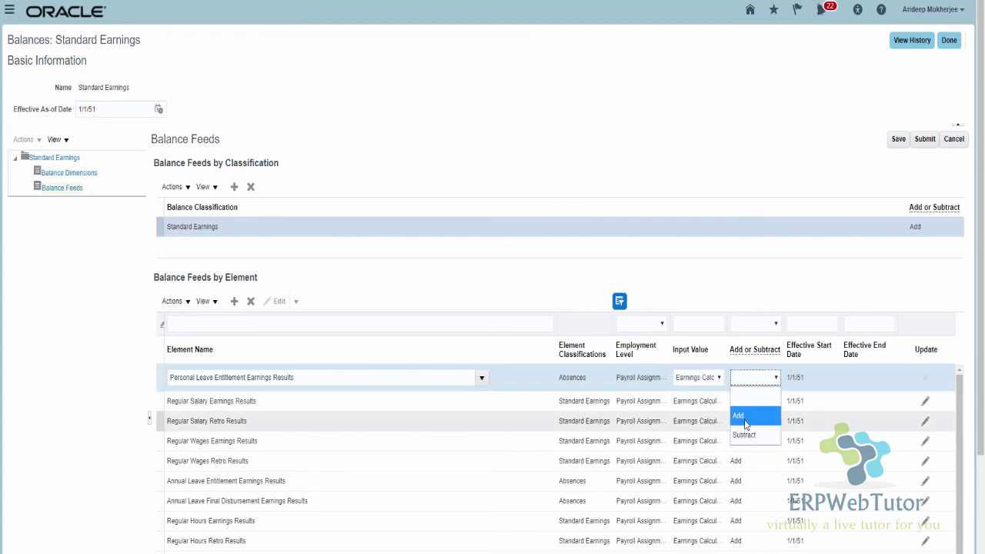
left_click(739, 417)
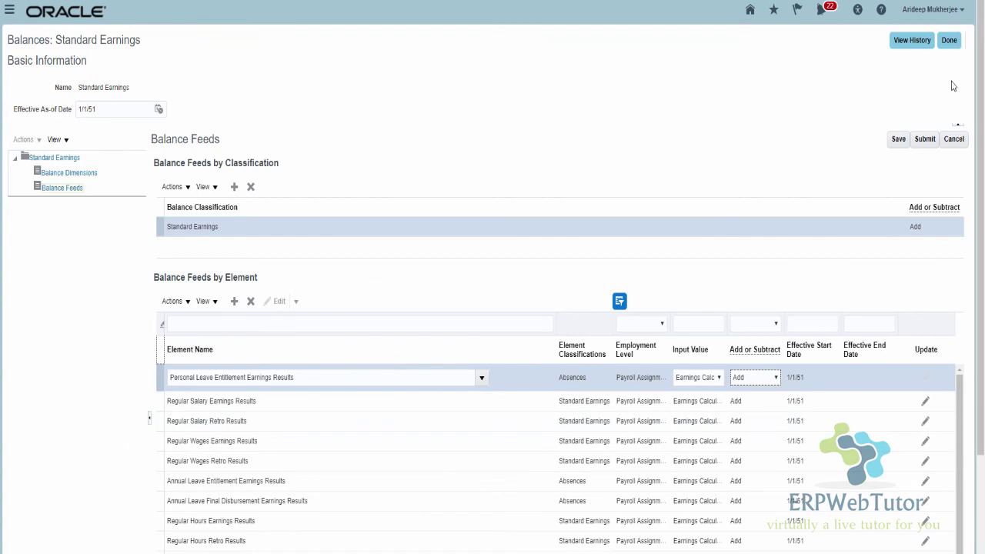
left_click(923, 139)
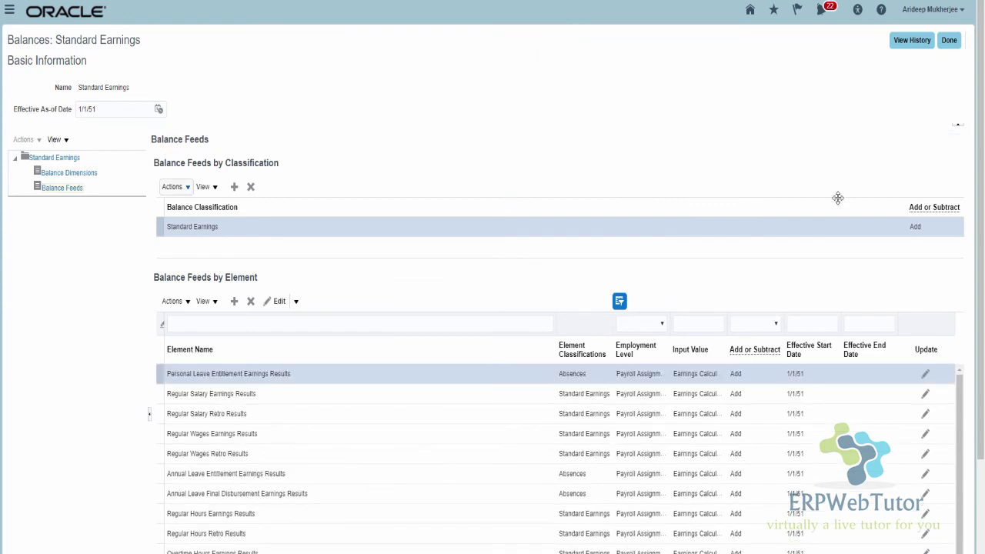
left_click(949, 41)
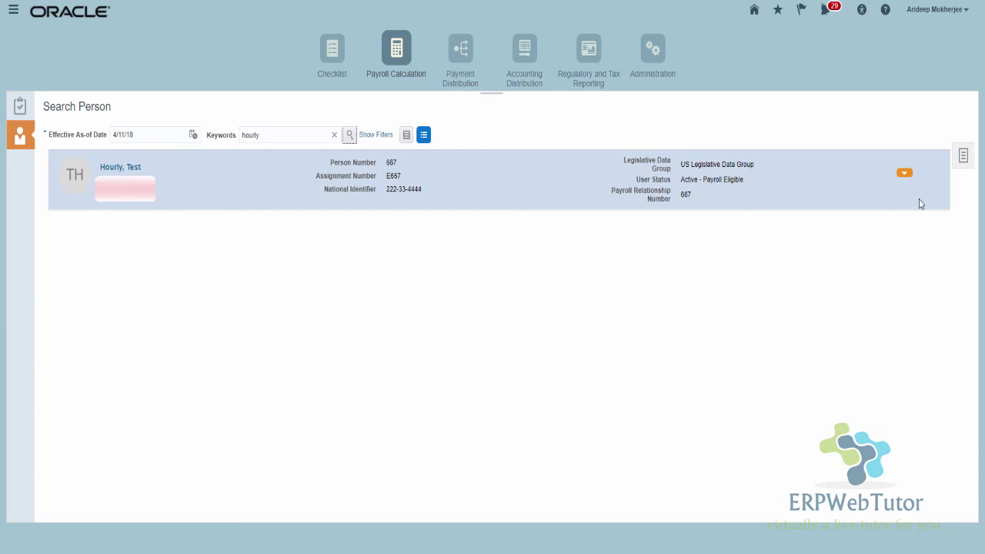
Submit a Simplified QuickPay for the listed person with payroll End of Month, period 4 2018 Monthly Calendar and run type Regular.
left_click(904, 174)
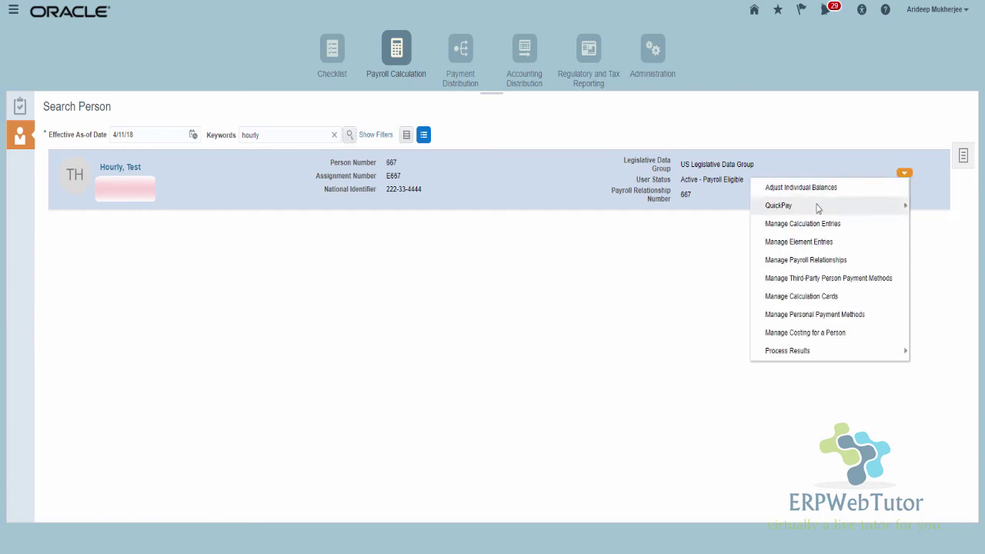
mouse_move(818, 208)
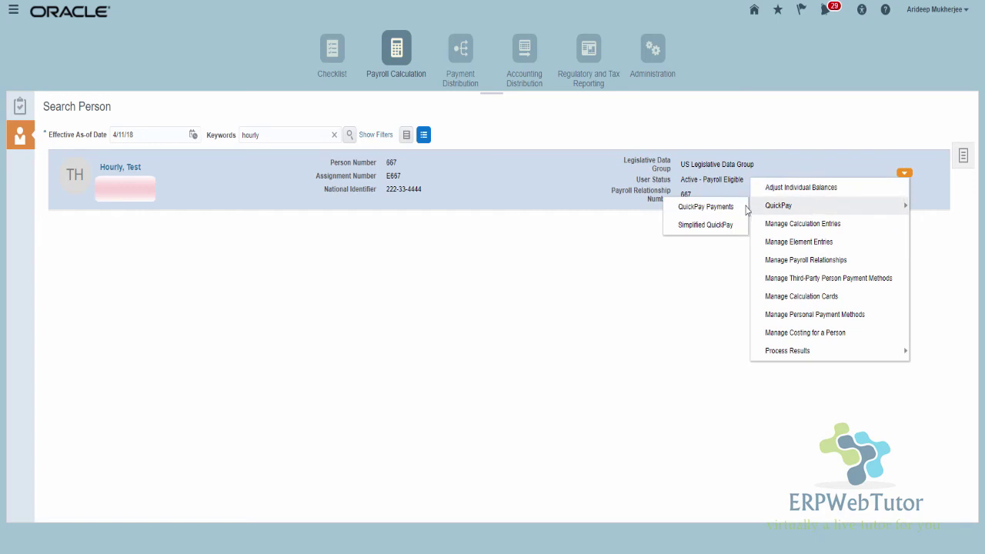
left_click(708, 225)
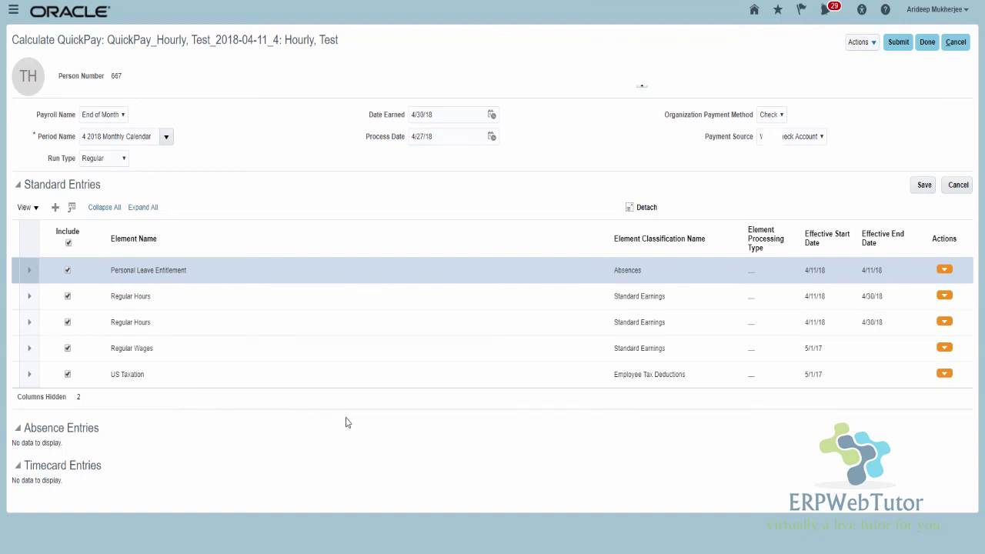
left_click(892, 47)
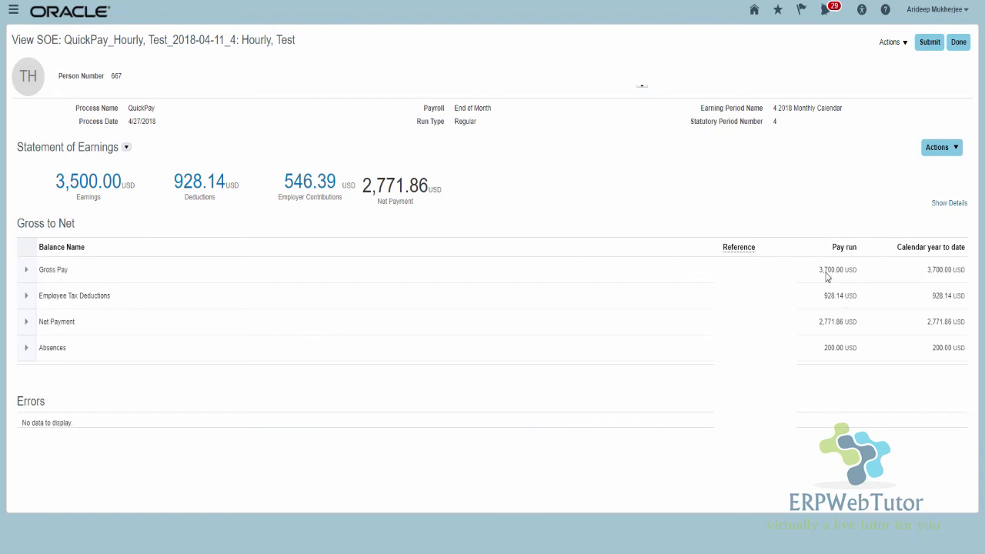
Examine the balance feeds behind Gross Pay and Absences in the QuickPay statement of earnings.
left_click(26, 270)
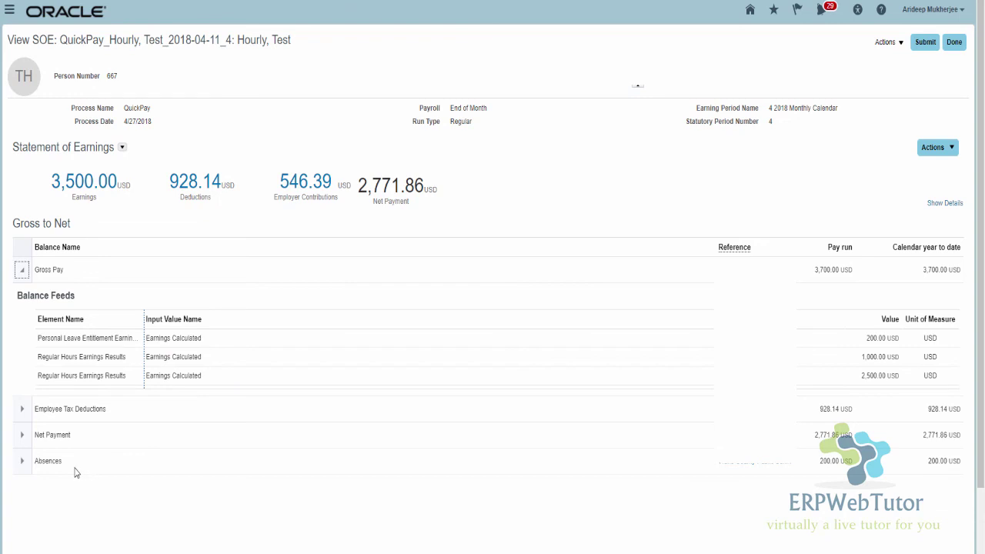
left_click(21, 461)
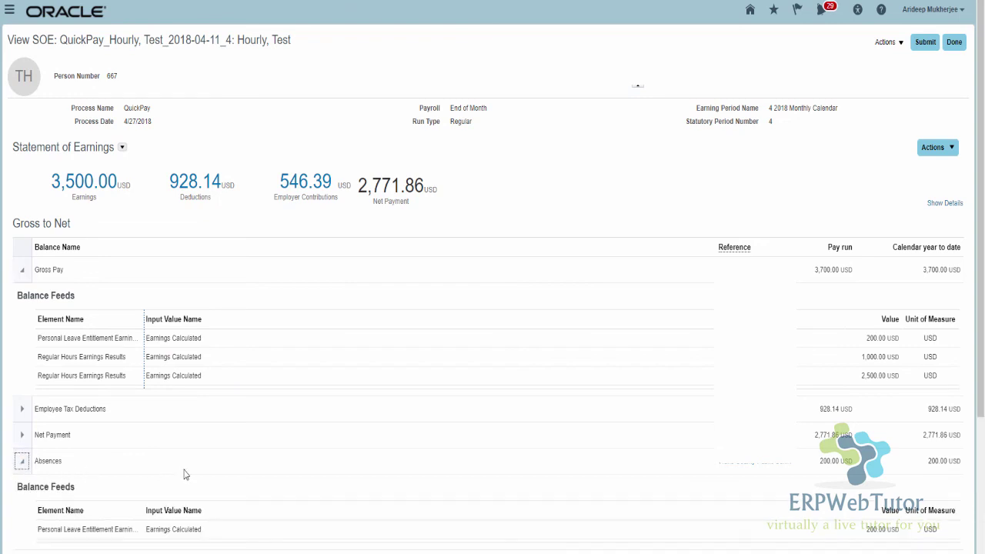
scroll(545, 490, "down", 2)
scroll(545, 490, "down", 2)
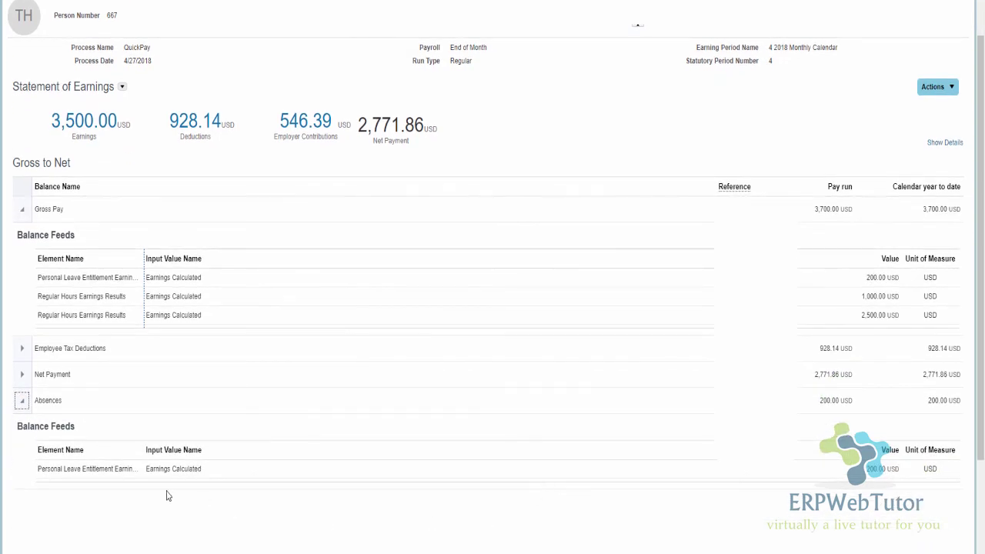